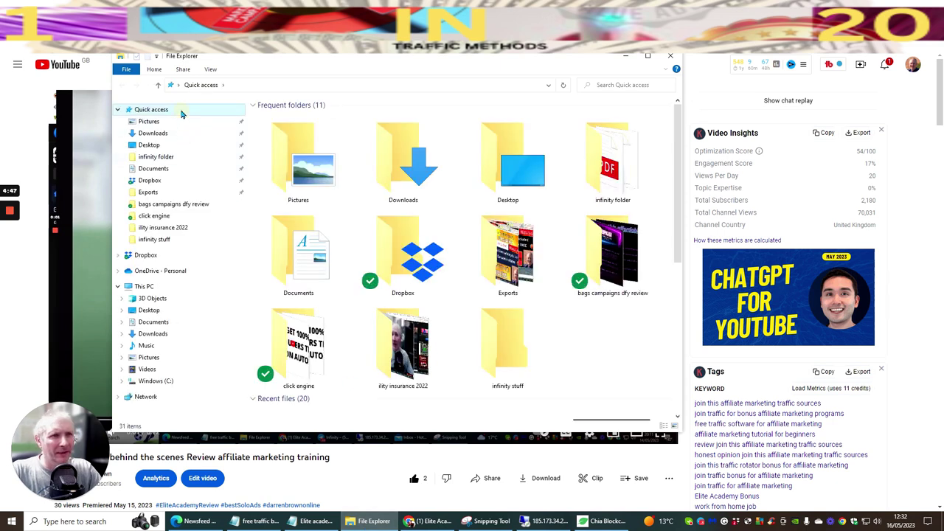
# Locate the recent video "master copy Elite academy behind the scenes affiliate marketing training" in Quick access, and close File Explorer.
pyautogui.scroll(-5, 390, 193)
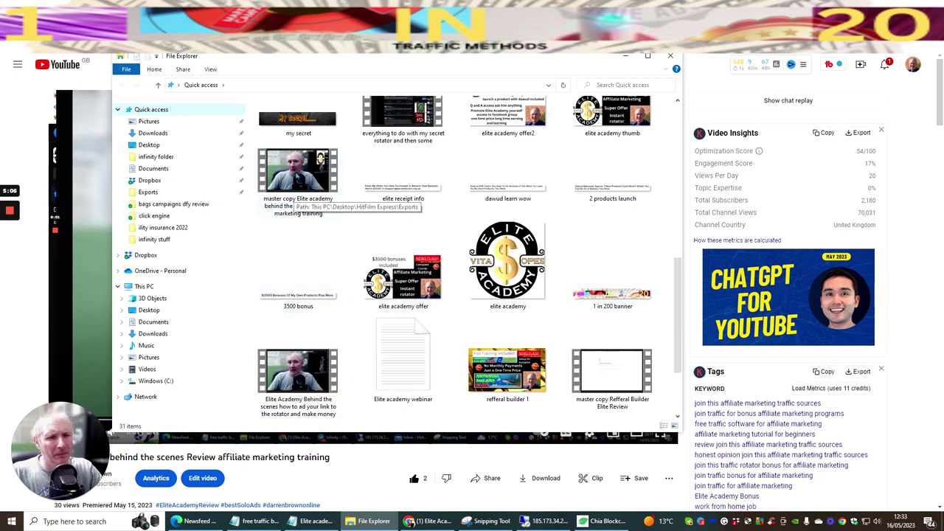
pyautogui.click(297, 177)
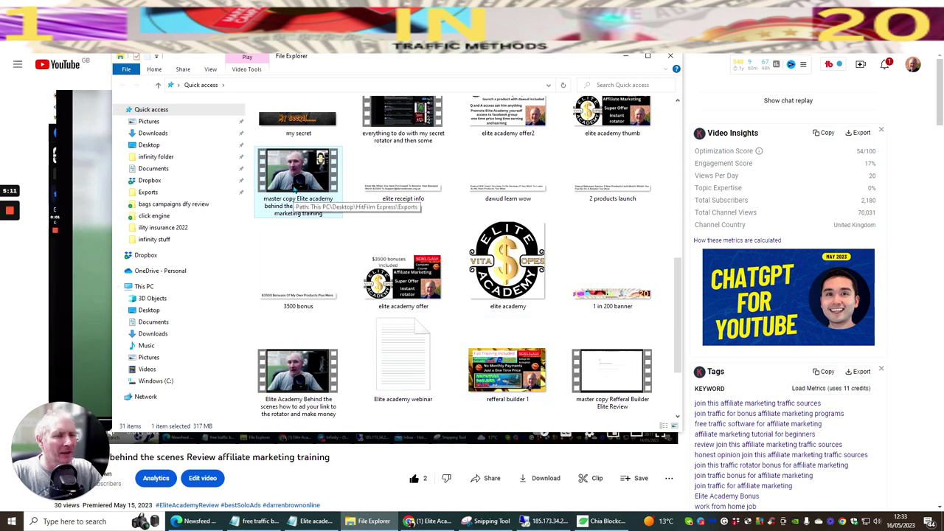
pyautogui.doubleClick(298, 180)
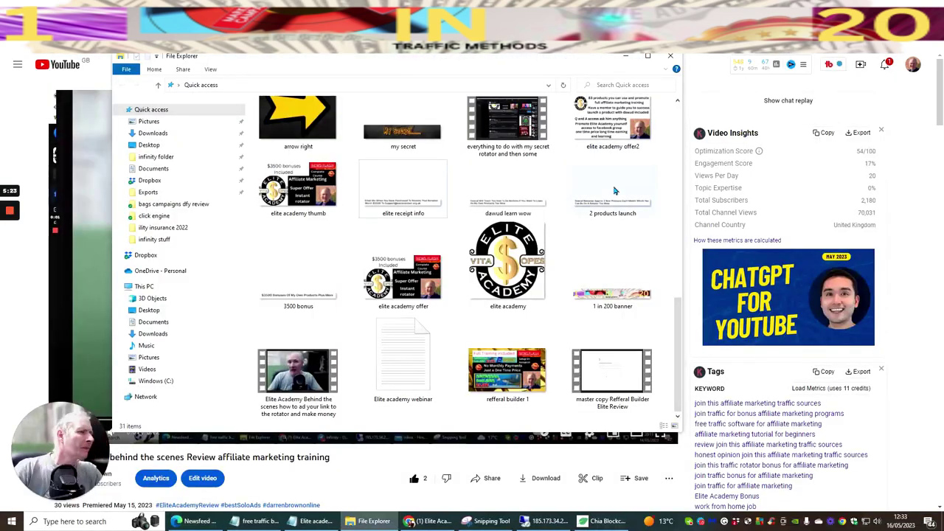
pyautogui.click(669, 56)
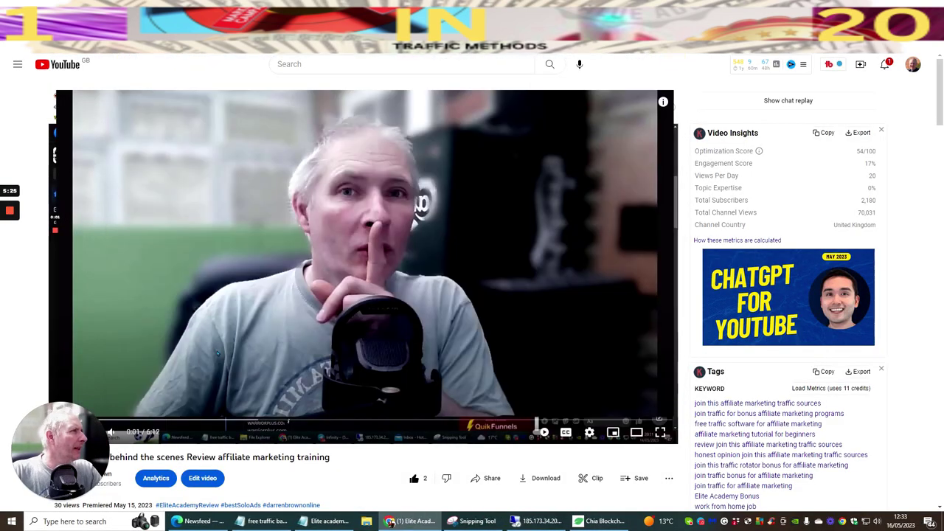
# On Rumble's upload page, choose the video "master copy Elite academy behind the scenes affiliate marketing training" from Quick access for upload.
pyautogui.hotkey('ctrl', 'Tab')
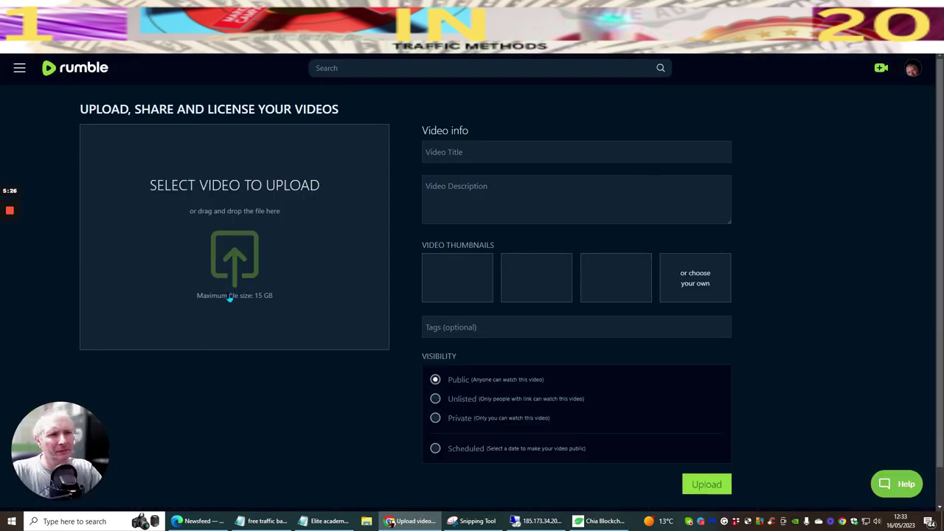
pyautogui.click(322, 256)
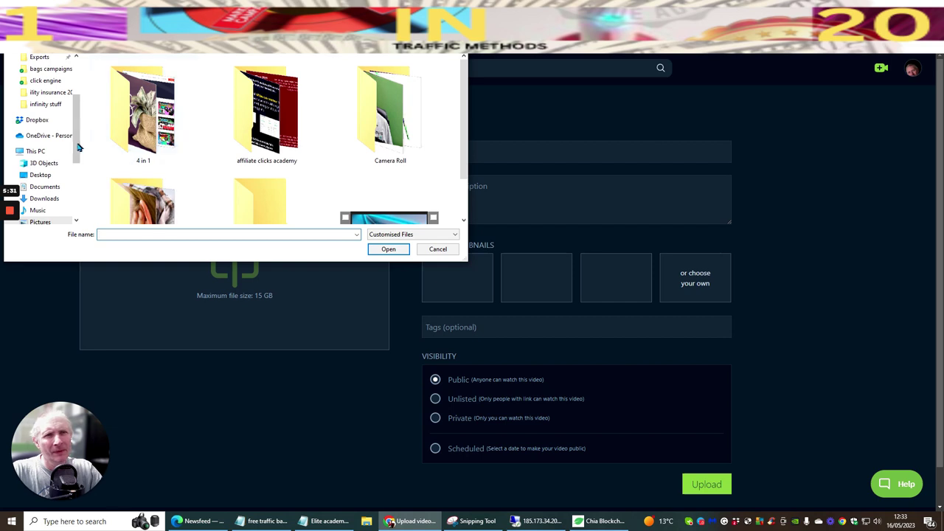
pyautogui.scroll(3, 46, 111)
pyautogui.click(44, 66)
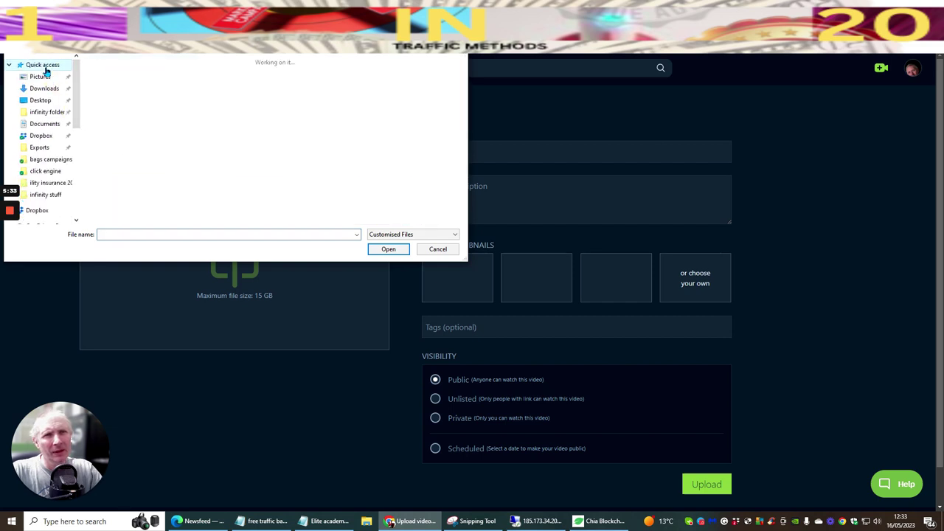
pyautogui.scroll(-3, 147, 106)
pyautogui.scroll(-5, 149, 106)
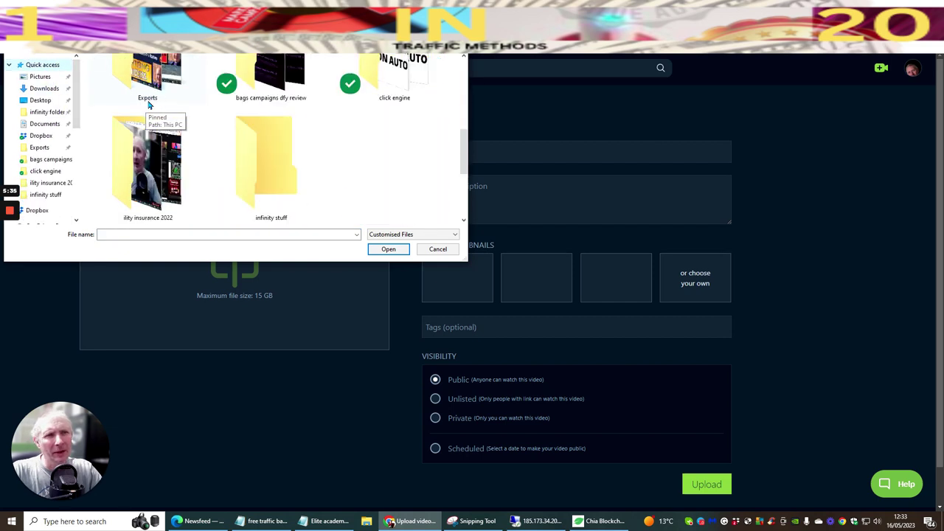
pyautogui.scroll(1, 148, 105)
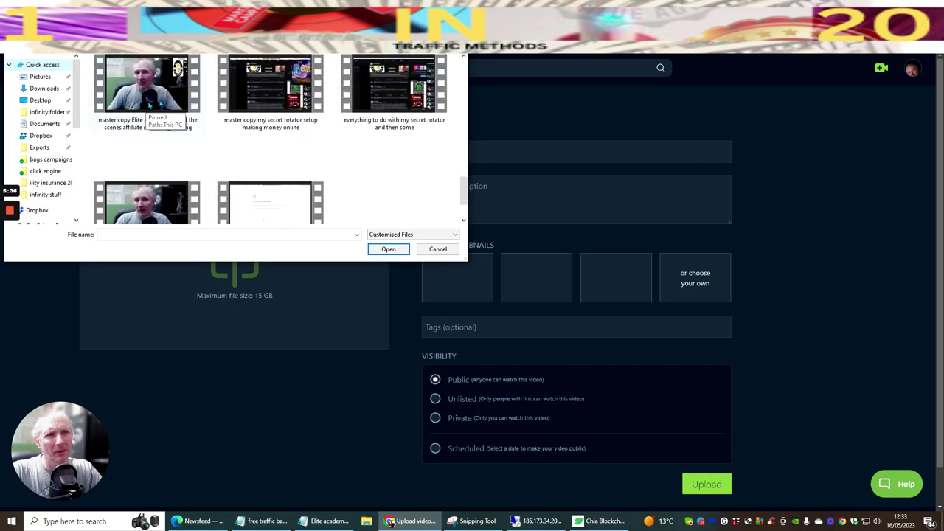
pyautogui.click(145, 79)
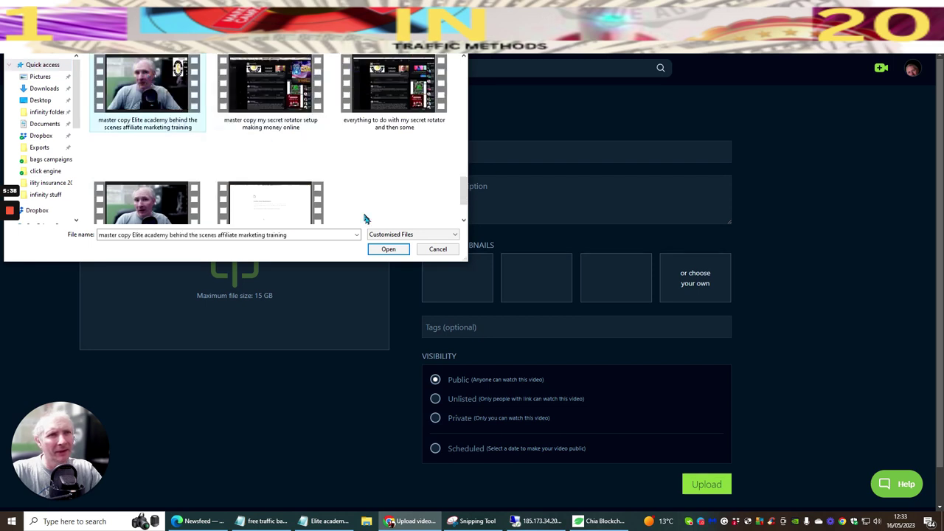
pyautogui.click(385, 249)
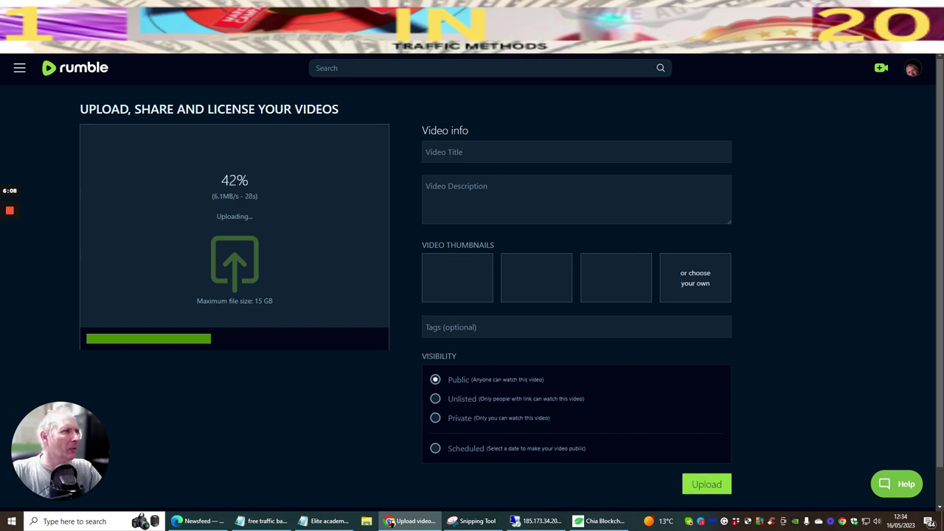
# Copy the title "Elite Academy behind the scenes Review affiliate marketing training" from the YouTube video page.
pyautogui.click(405, 11)
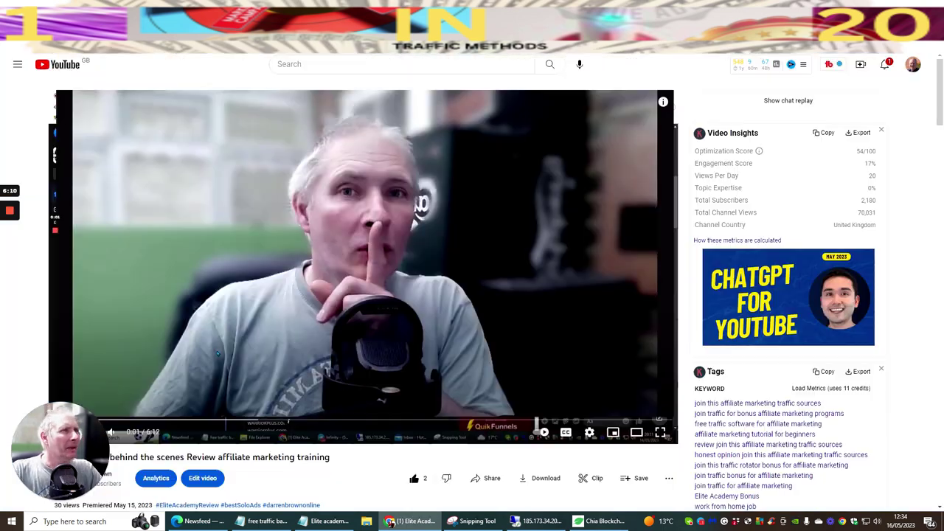
pyautogui.scroll(-3, 371, 178)
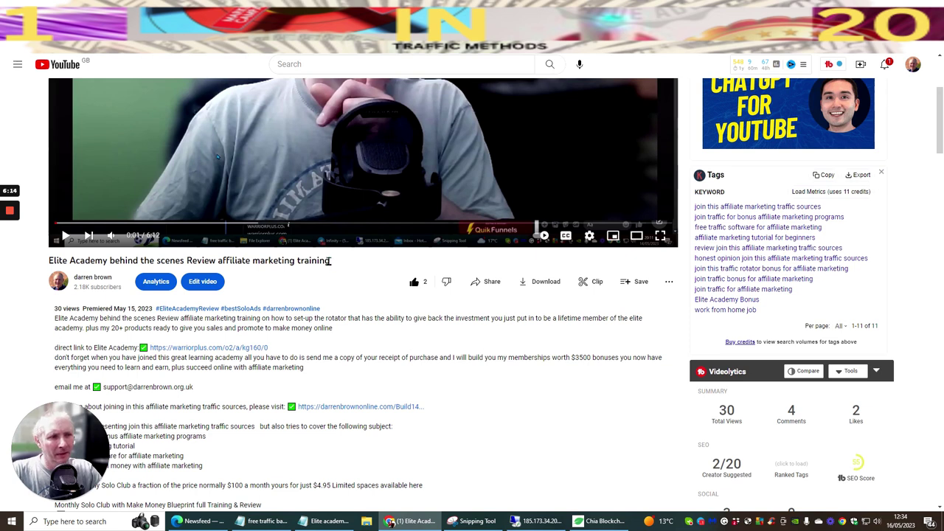
pyautogui.moveTo(330, 261); pyautogui.dragTo(47, 265)
pyautogui.hotkey('ctrl', 'c')
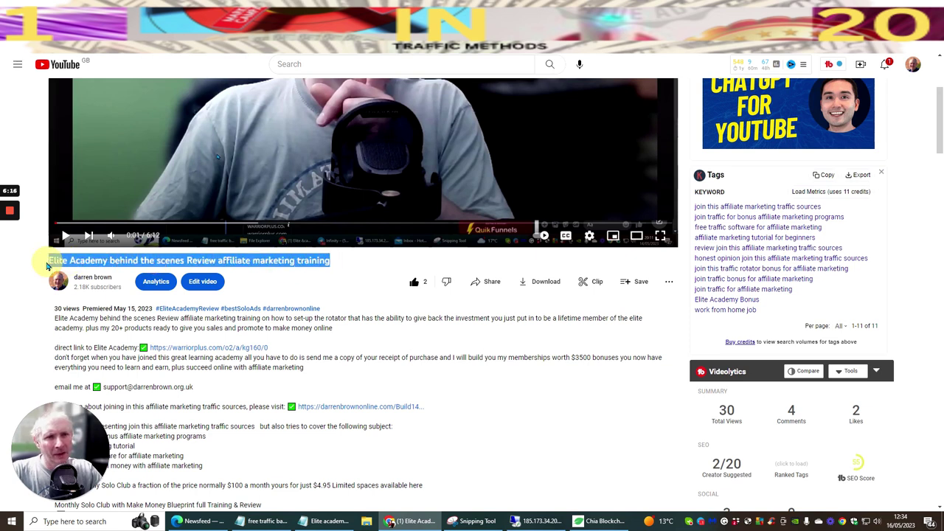
pyautogui.rightClick(74, 262)
pyautogui.click(94, 268)
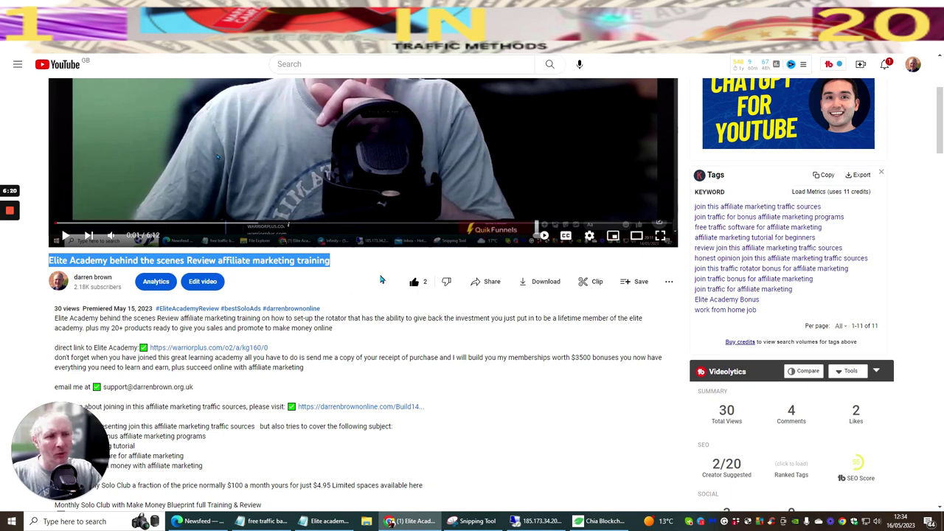
pyautogui.click(367, 280)
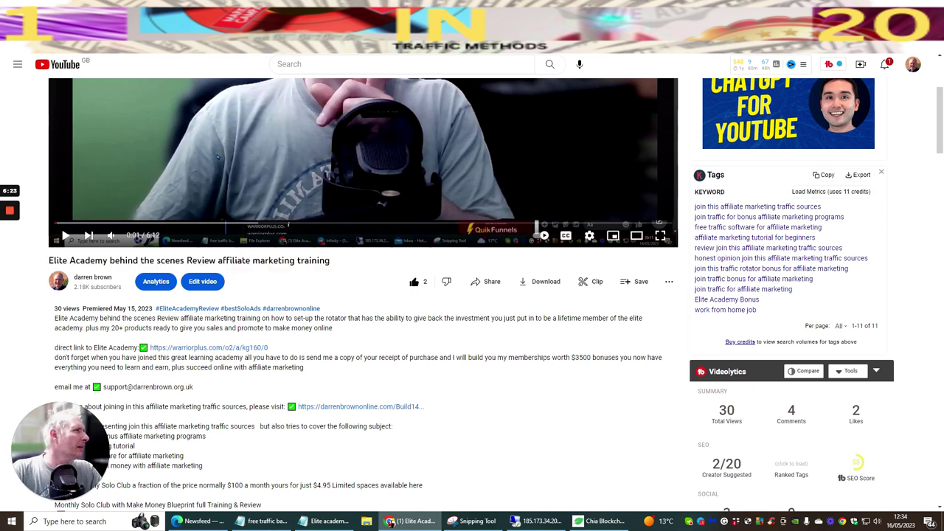
# Paste the copied title into the video title field on Rumble's upload page.
pyautogui.hotkey('ctrl', 'Tab')
pyautogui.click(467, 152)
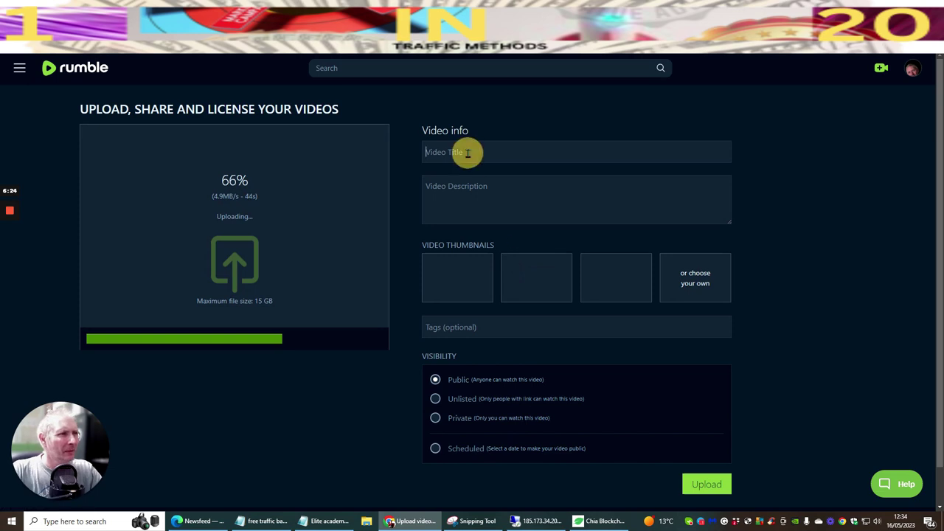
pyautogui.rightClick(467, 152)
pyautogui.click(483, 233)
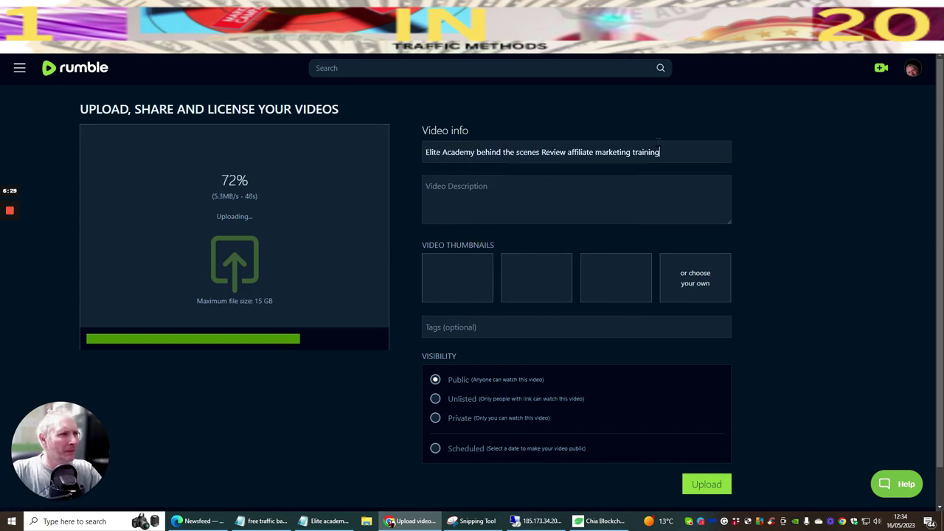
# Paste the same title as plain text into the video description and add a blank line below it.
pyautogui.rightClick(485, 187)
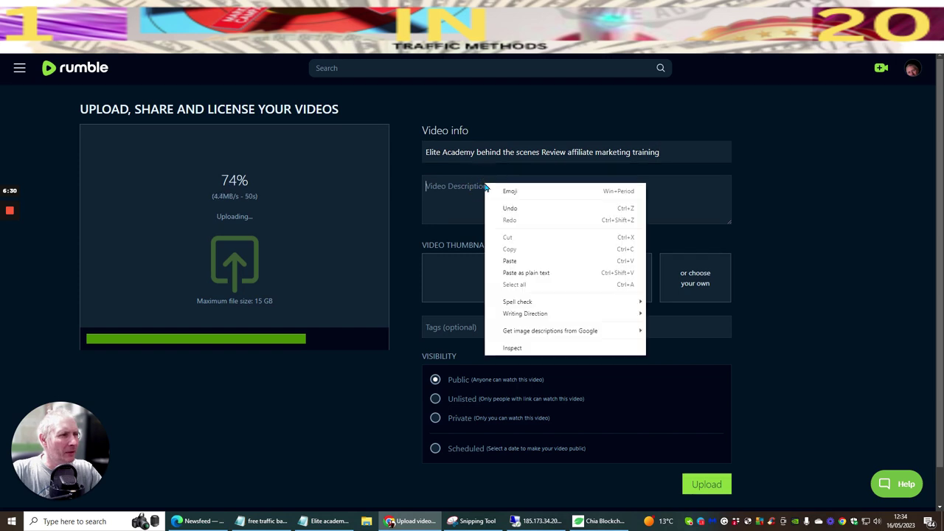
pyautogui.click(509, 272)
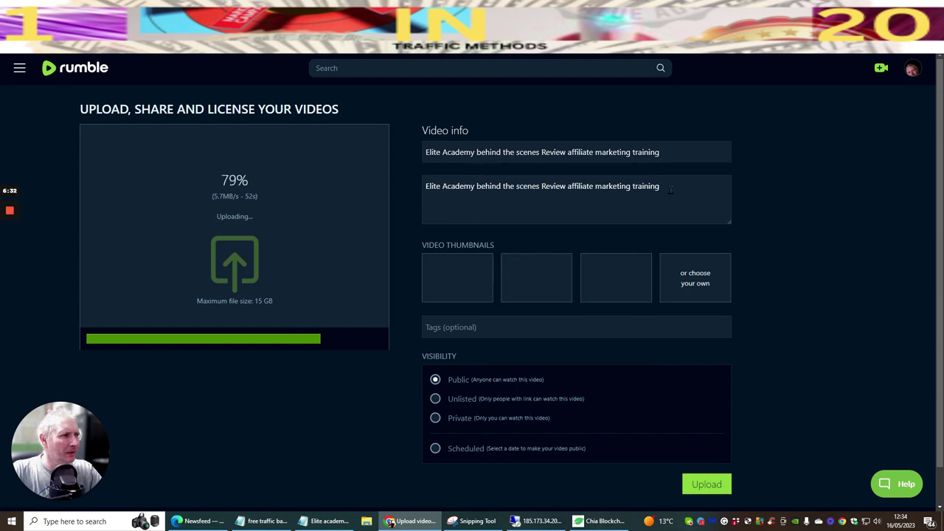
pyautogui.press('Return')
pyautogui.press('Return')
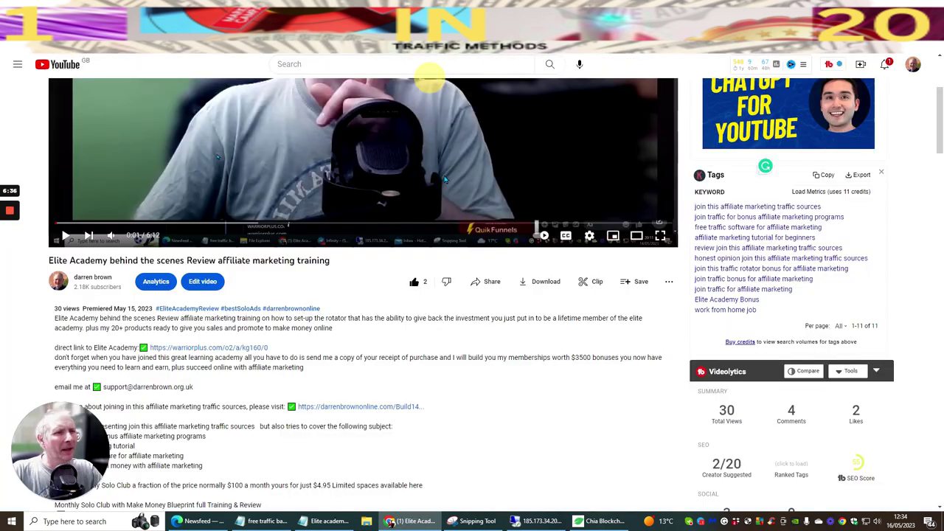
# Copy the full description of the YouTube video, from its first sentence to the end of the affiliate disclaimer.
pyautogui.click(458, 14)
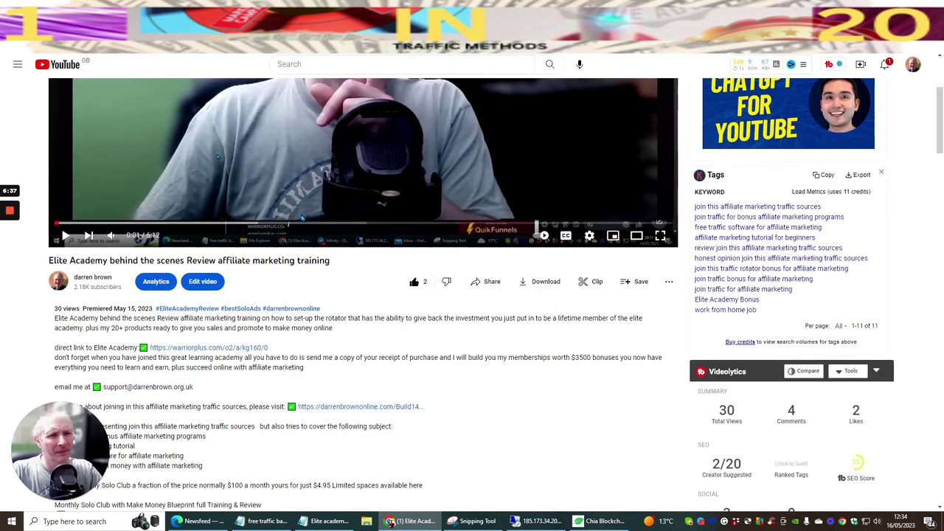
pyautogui.scroll(-3, 301, 218)
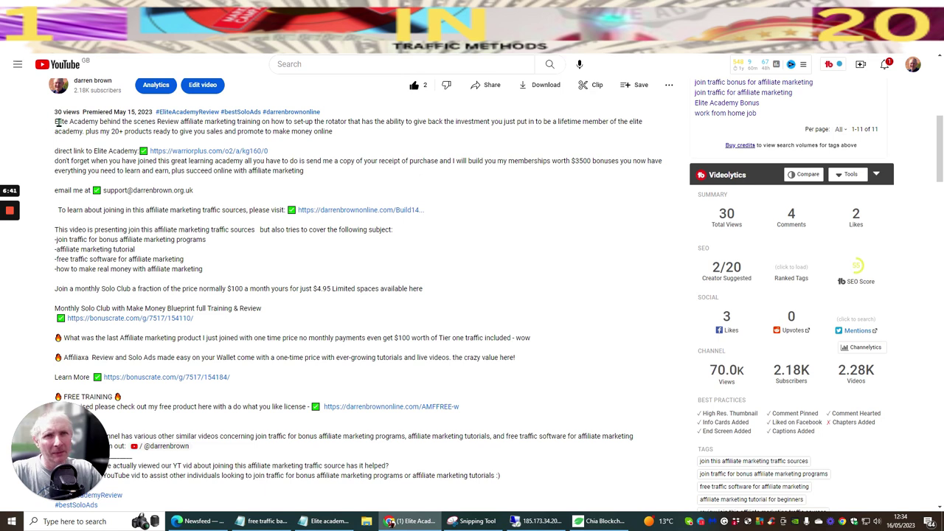
pyautogui.moveTo(56, 122); pyautogui.dragTo(474, 267)
pyautogui.scroll(-3, 413, 413)
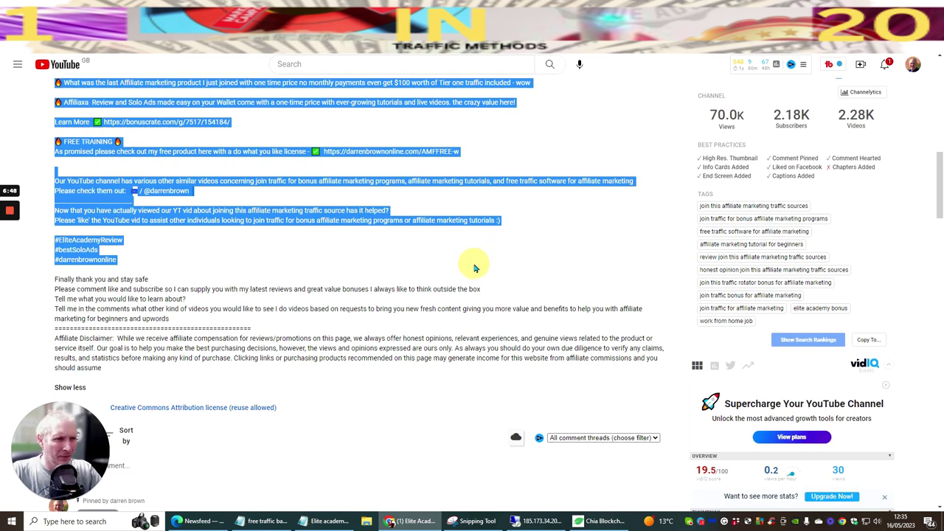
pyautogui.moveTo(474, 266); pyautogui.dragTo(460, 372)
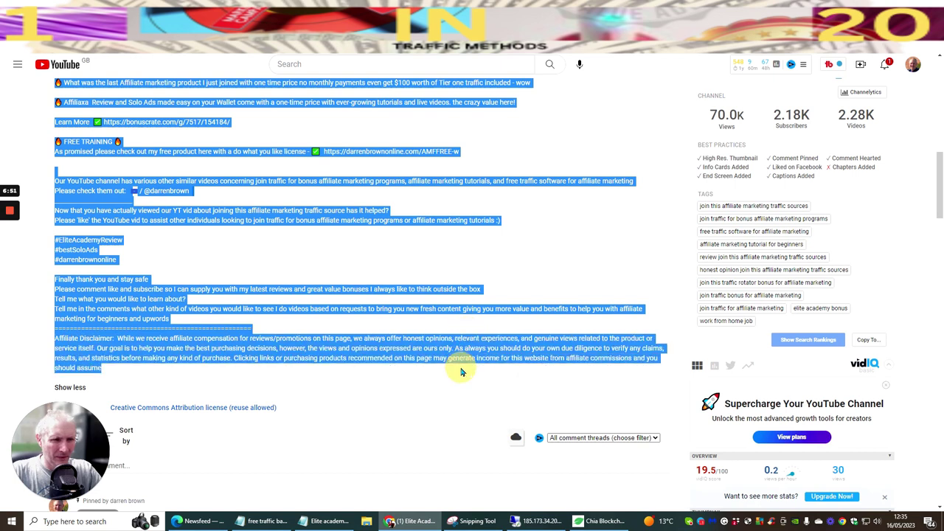
pyautogui.rightClick(318, 343)
pyautogui.click(337, 351)
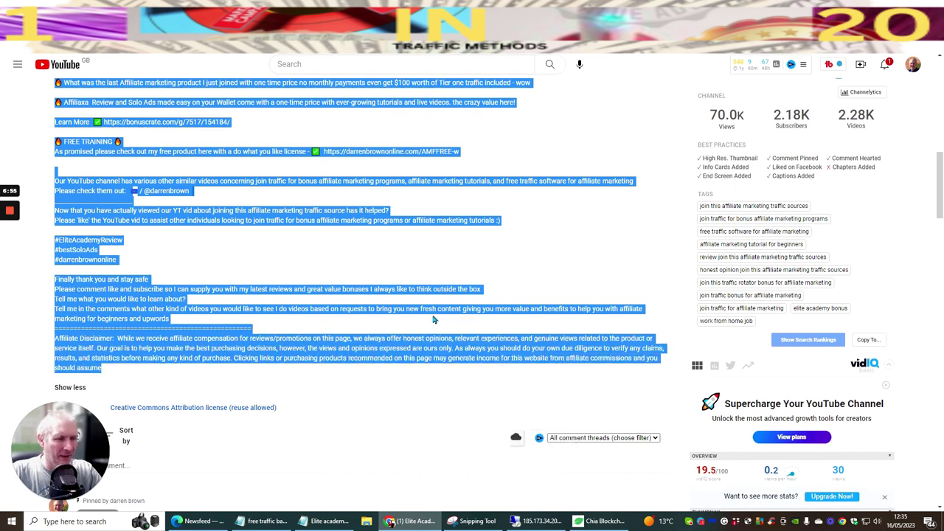
pyautogui.click(539, 271)
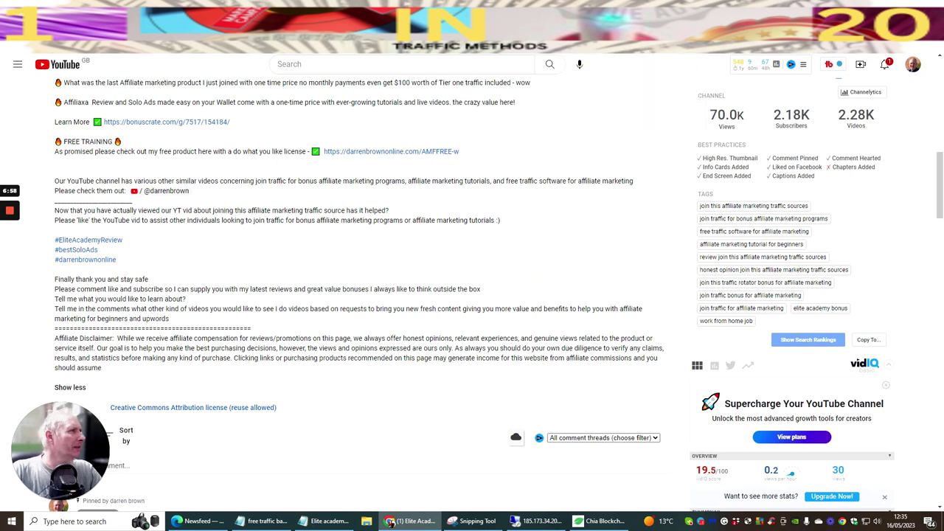
# Paste the copied YouTube description as plain text below the title line in Rumble's video description.
pyautogui.hotkey('ctrl', 'Tab')
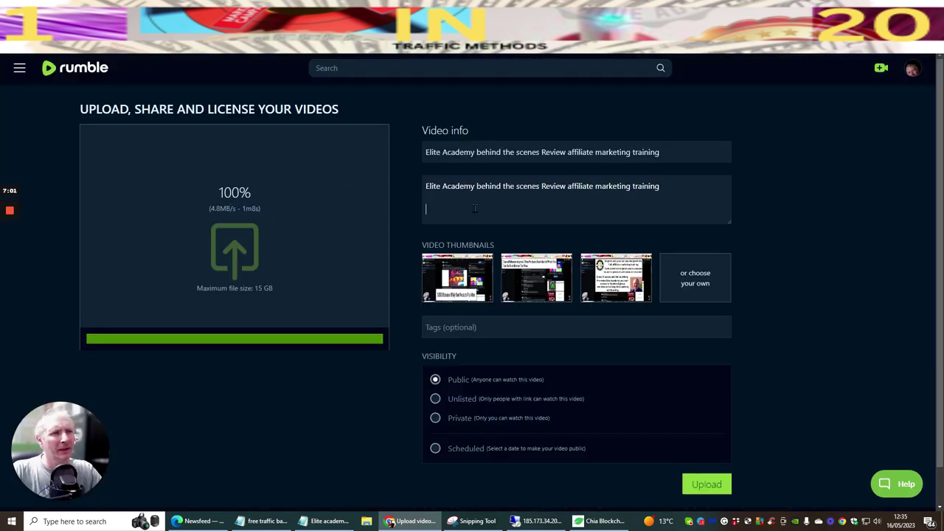
pyautogui.rightClick(455, 208)
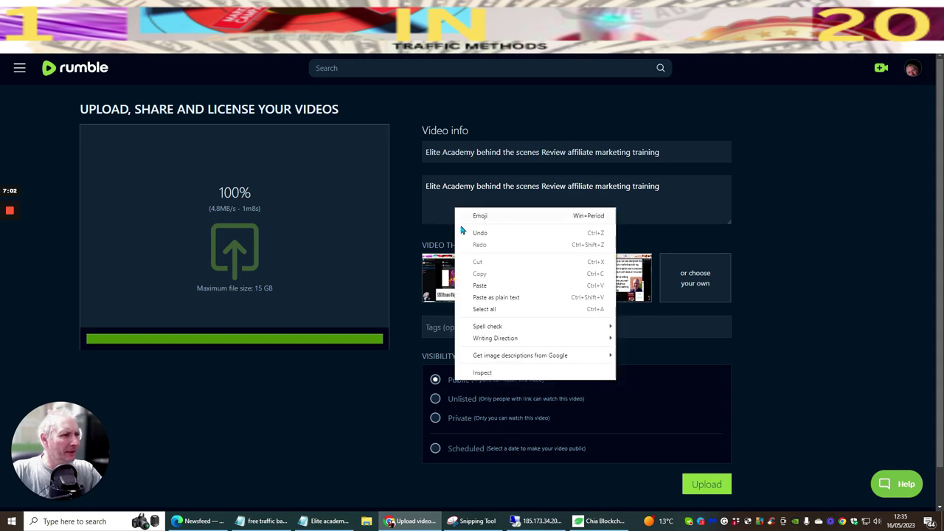
pyautogui.click(474, 297)
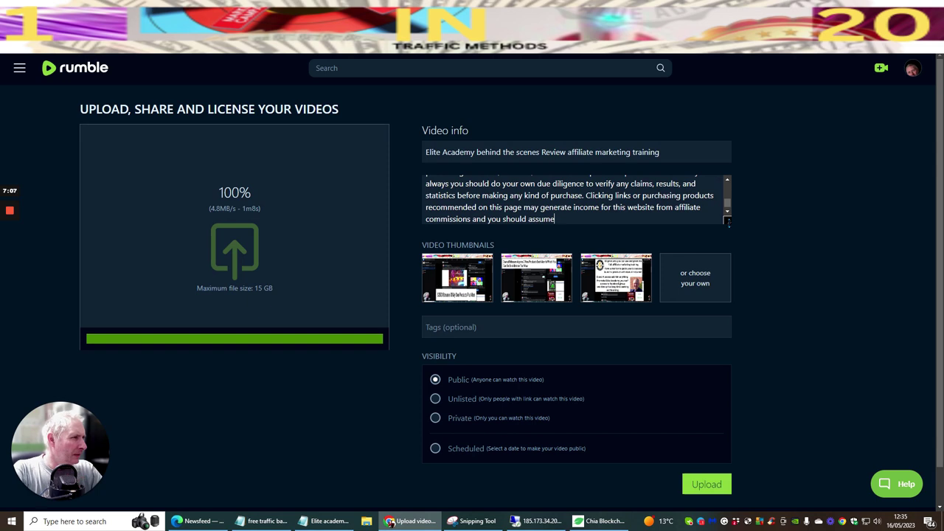
# Enlarge the video description box and review the pasted text and its links.
pyautogui.moveTo(726, 221); pyautogui.dragTo(731, 514)
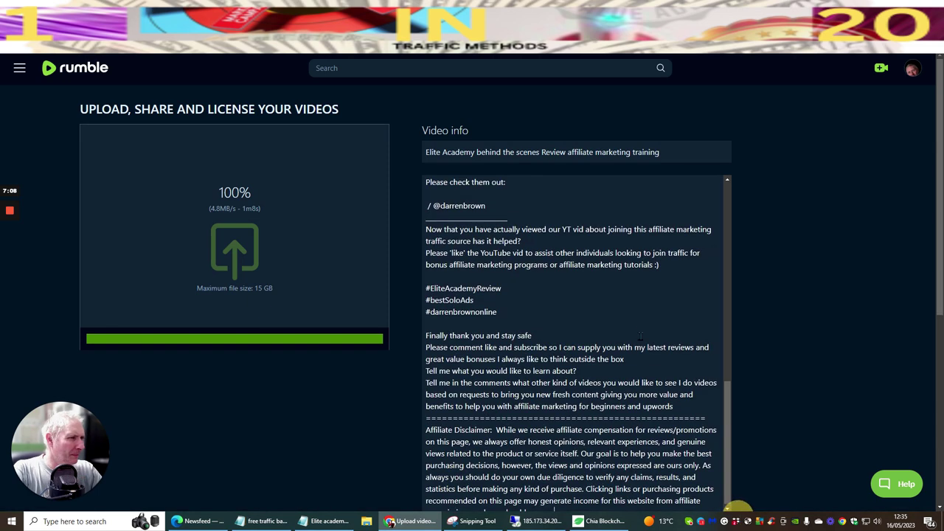
pyautogui.scroll(3, 612, 297)
pyautogui.scroll(3, 613, 297)
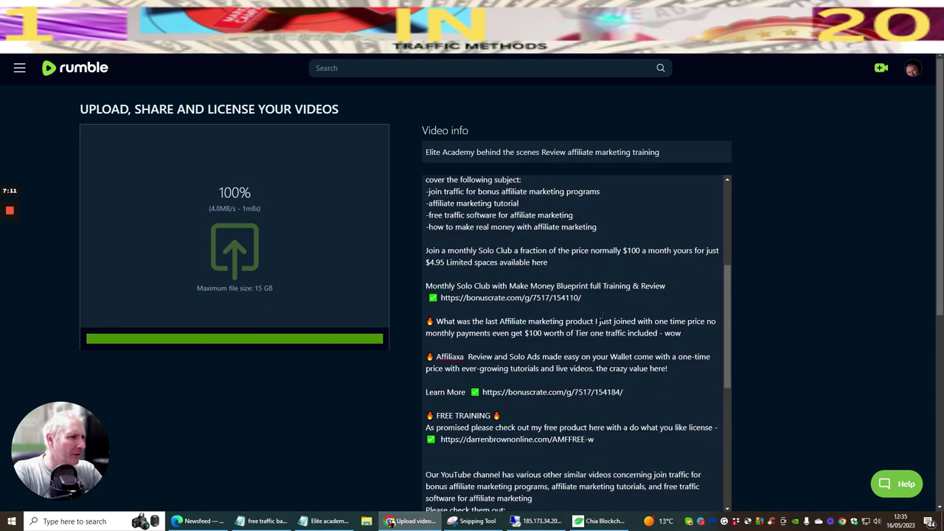
pyautogui.scroll(5, 513, 263)
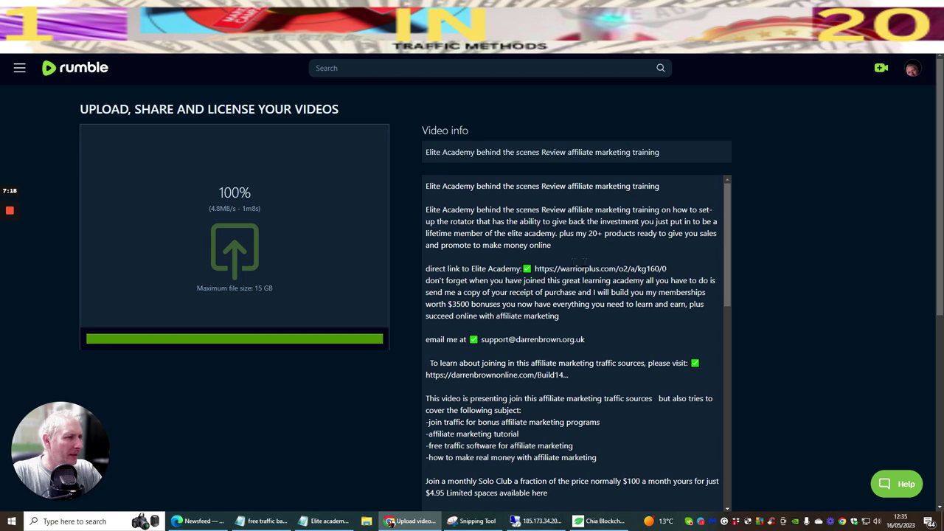
pyautogui.scroll(-3, 581, 263)
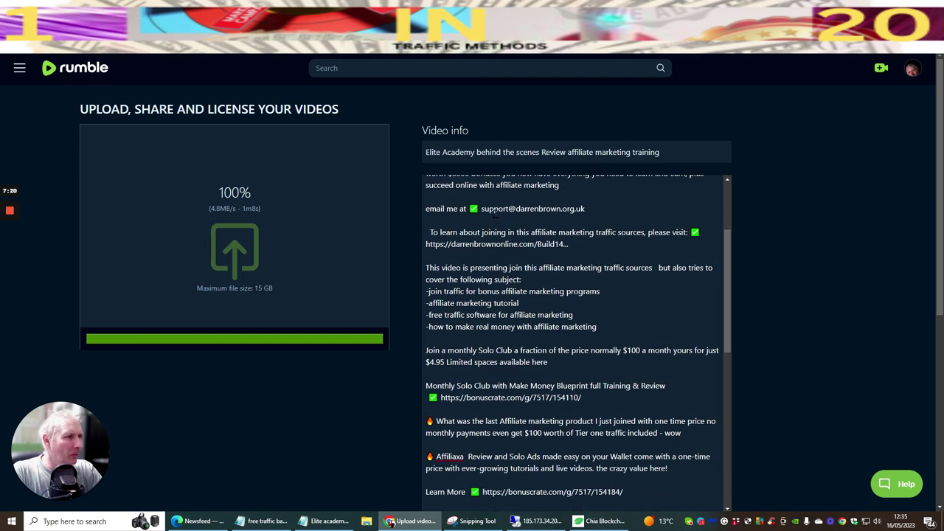
pyautogui.scroll(3, 573, 206)
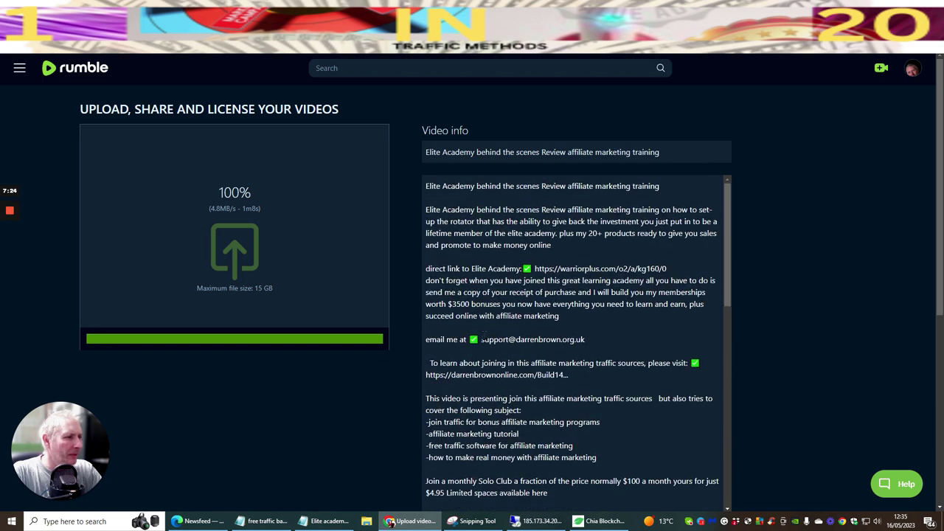
# Delete the truncated "Build14..." link after "please visit:" in Rumble's video description.
pyautogui.scroll(-3, 606, 268)
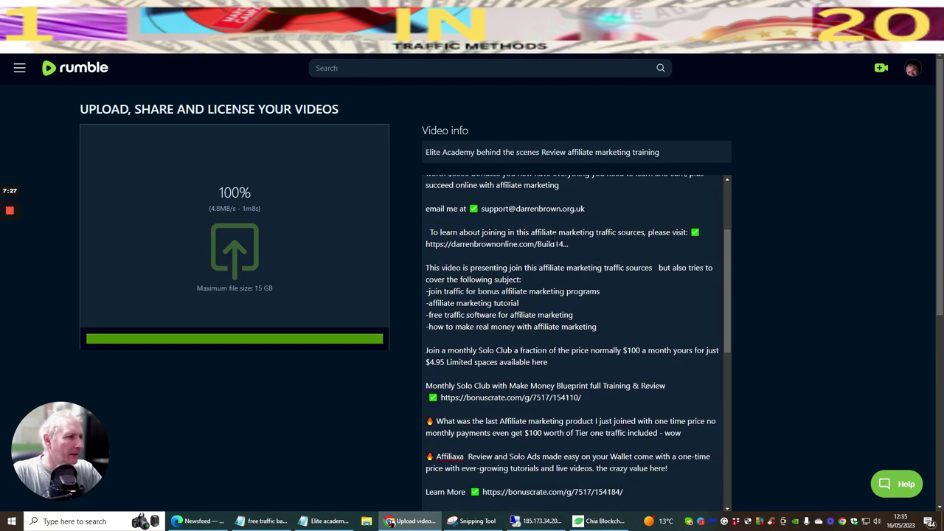
pyautogui.moveTo(574, 246); pyautogui.dragTo(422, 250)
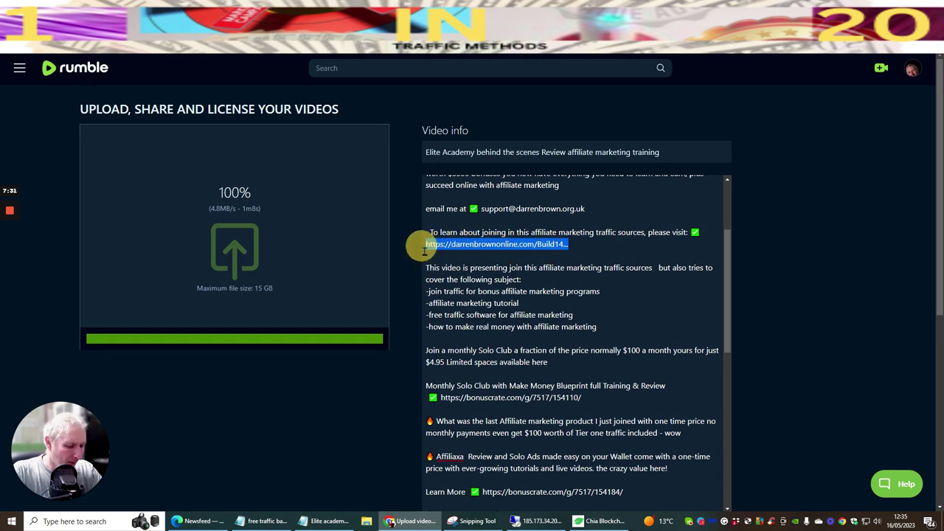
pyautogui.press('BackSpace')
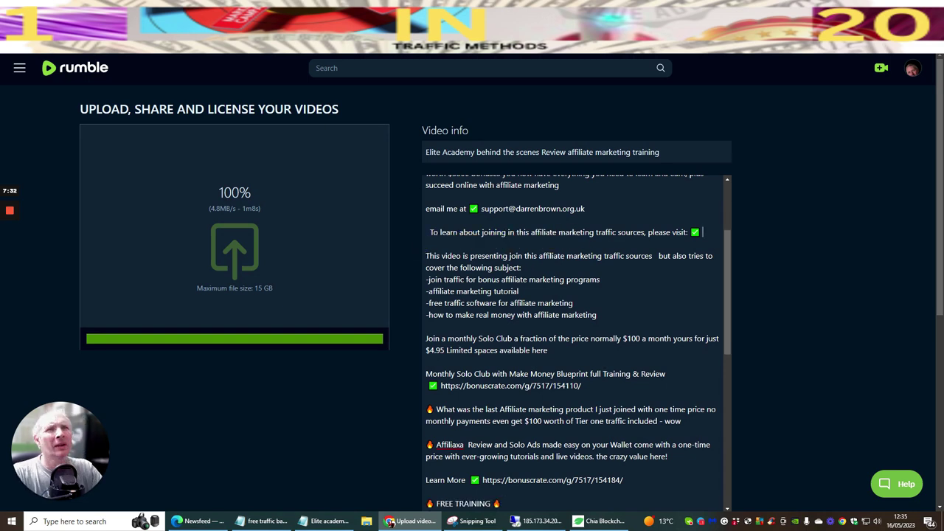
# Switch to the WordPress blog, enter its admin dashboard and open the Pretty Links list.
pyautogui.click(147, 12)
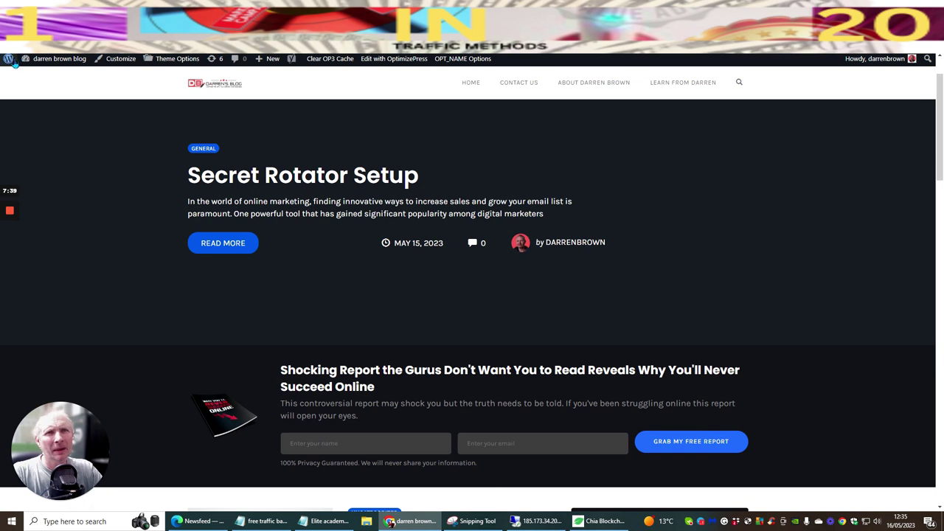
pyautogui.moveTo(8, 58)
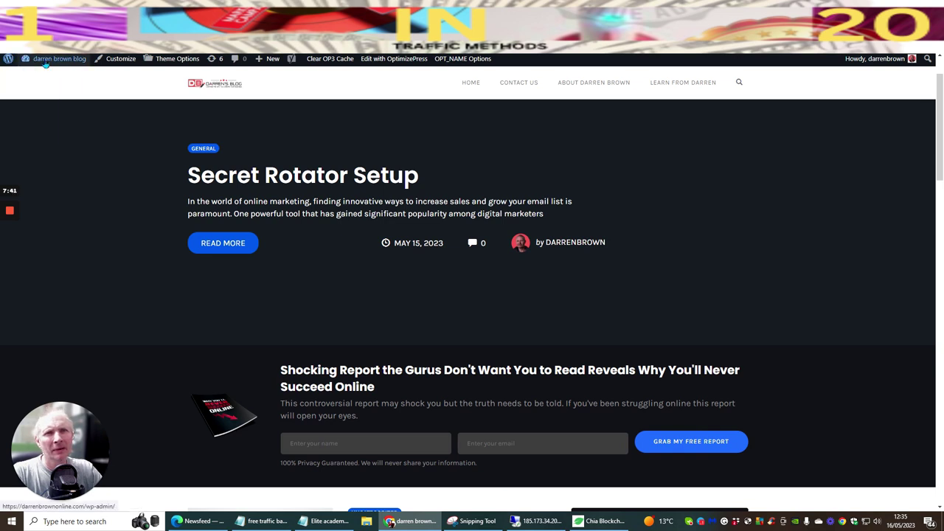
pyautogui.moveTo(45, 59)
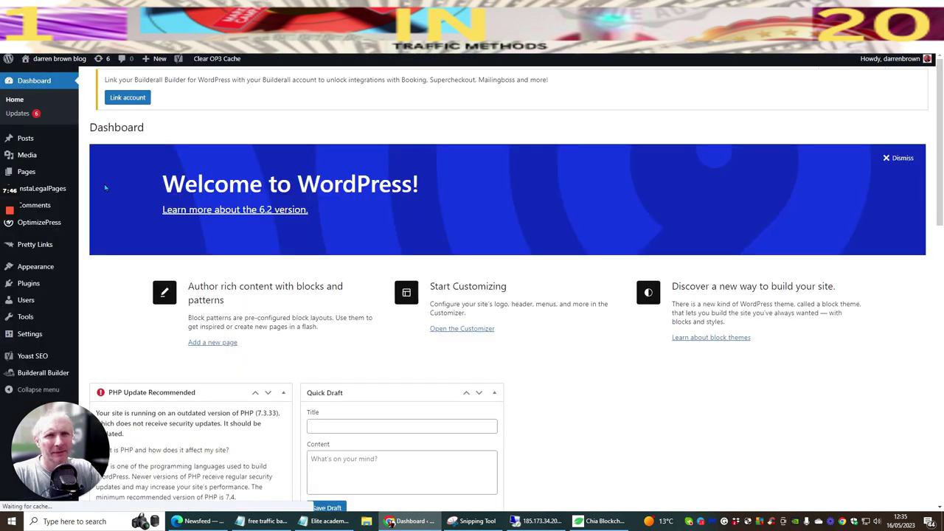
pyautogui.click(41, 251)
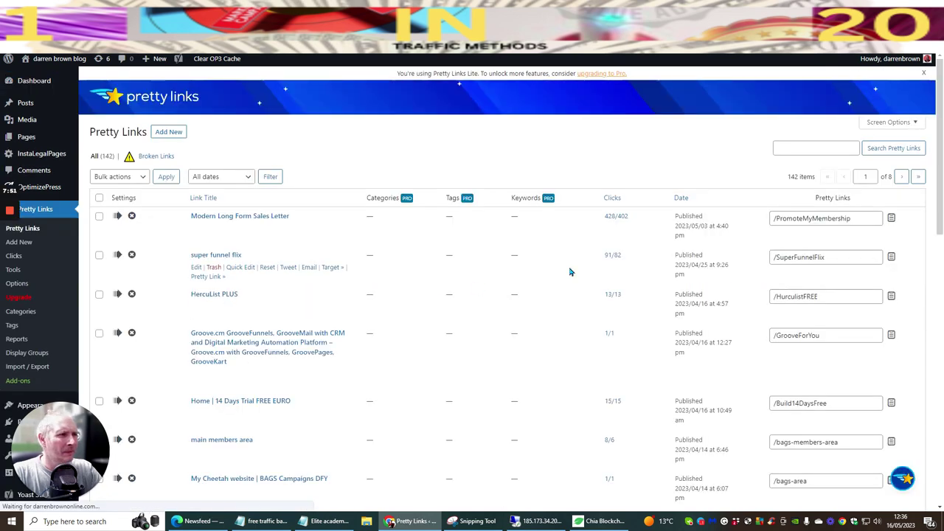
# Search Pretty Links for "builderall" and copy the full /Build14DaysFree link.
pyautogui.click(801, 148)
pyautogui.write('bu')
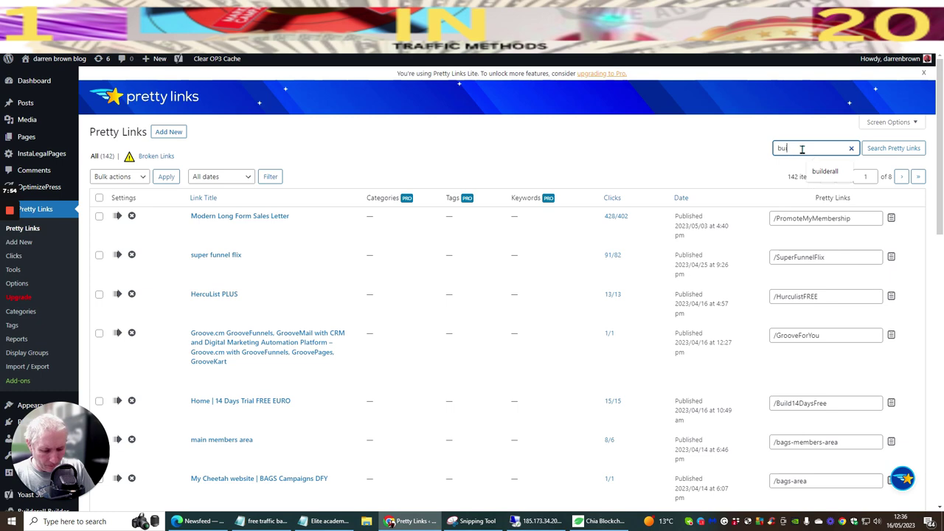
pyautogui.write('ilderall')
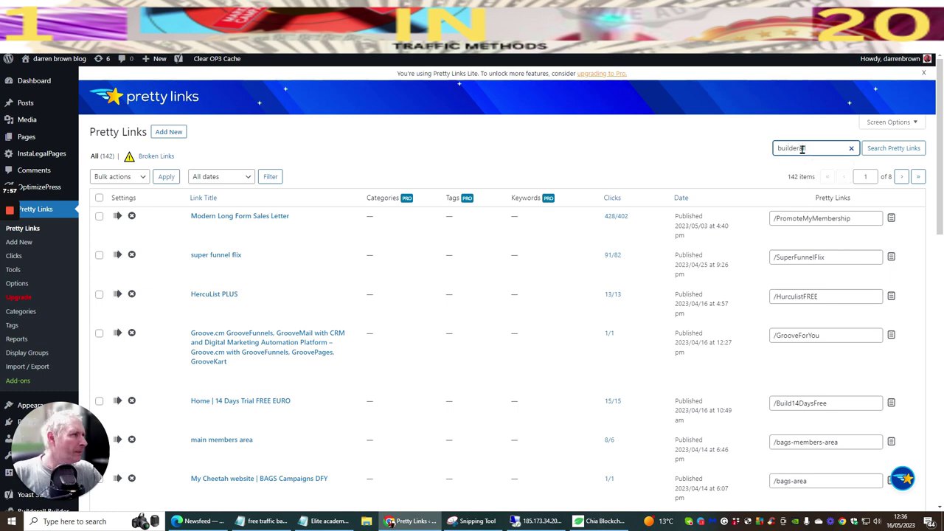
pyautogui.click(904, 148)
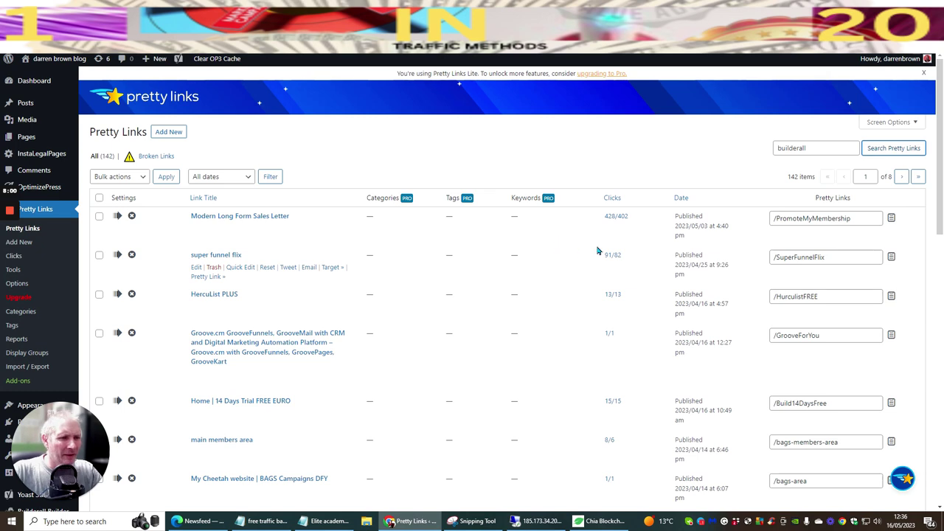
pyautogui.scroll(-1, 535, 231)
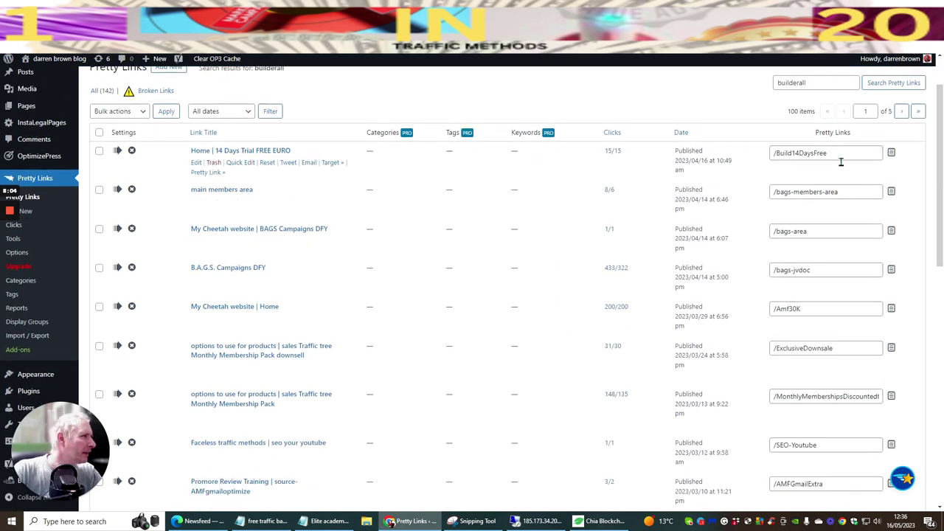
pyautogui.click(891, 153)
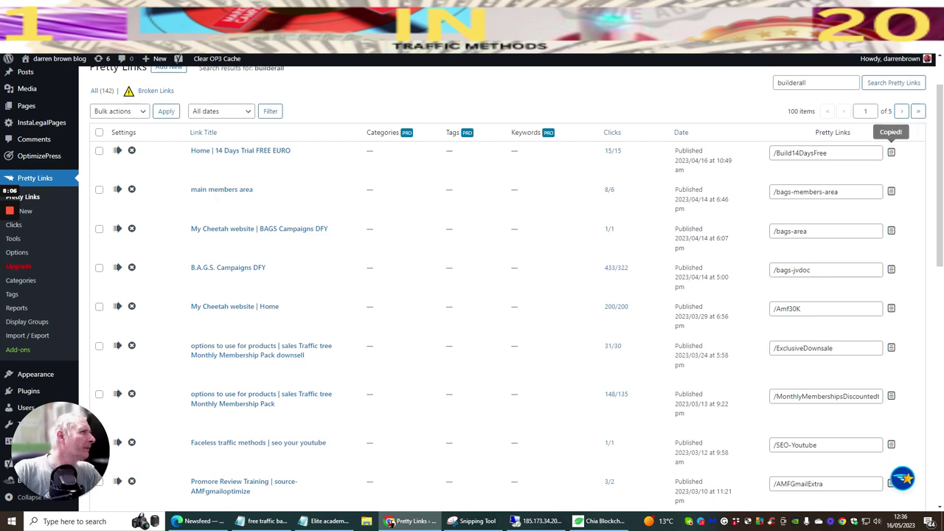
# Return to the Rumble upload page and paste the copied link as plain text after "please visit:" in the description.
pyautogui.hotkey('ctrl', 'Tab')
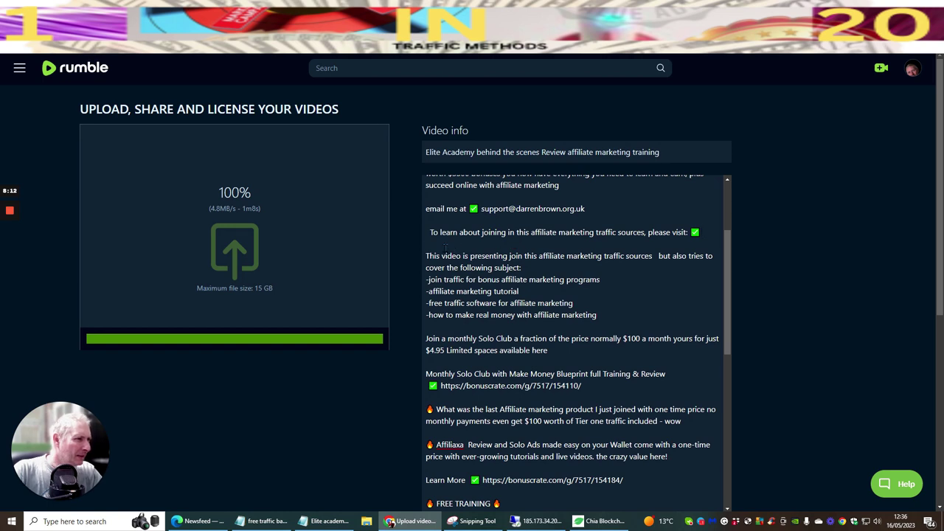
pyautogui.rightClick(708, 231)
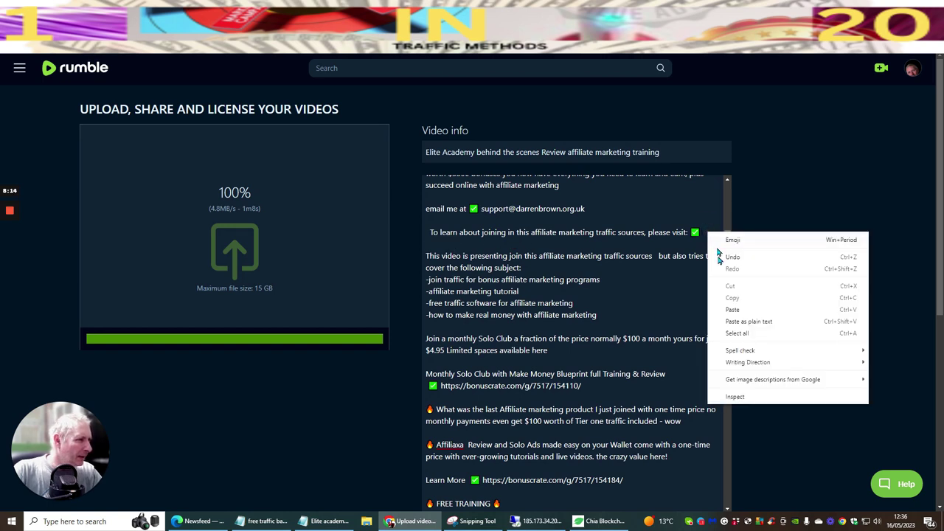
pyautogui.click(727, 322)
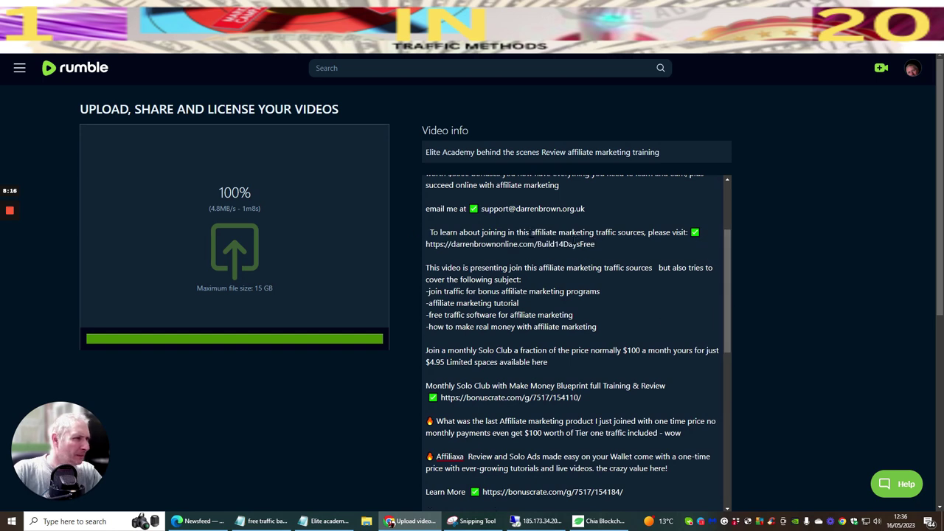
# Delete the "Our YouTube channel has various other similar videos" paragraph with its channel handle and surplus blank lines, and check the remaining description.
pyautogui.scroll(-3, 520, 258)
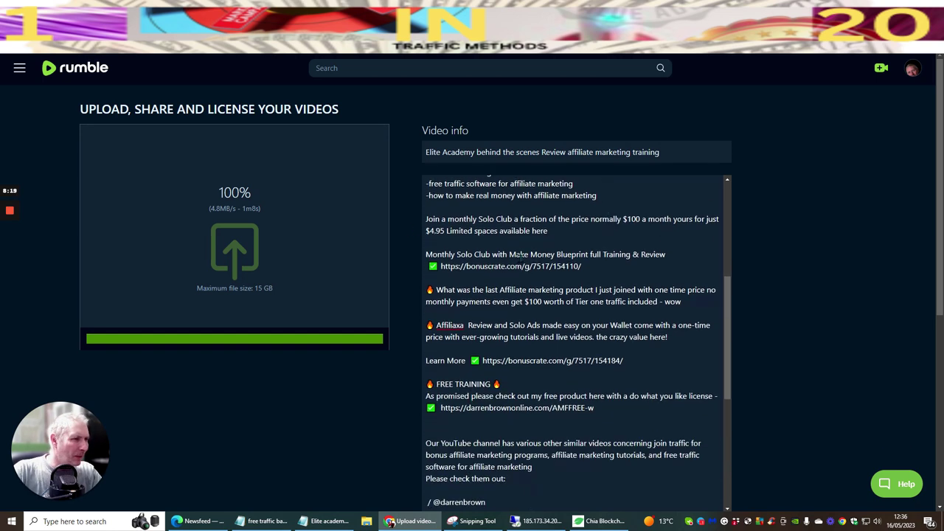
pyautogui.scroll(-6, 583, 255)
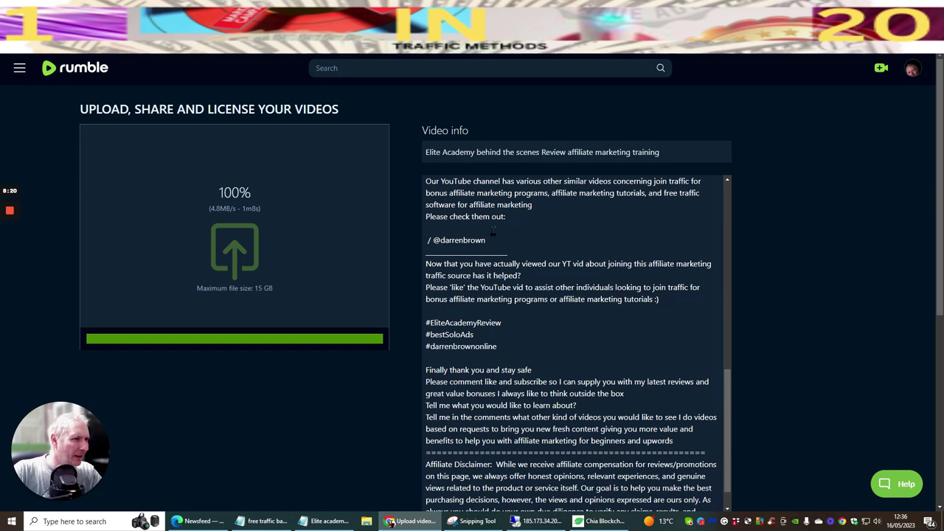
pyautogui.scroll(2, 560, 249)
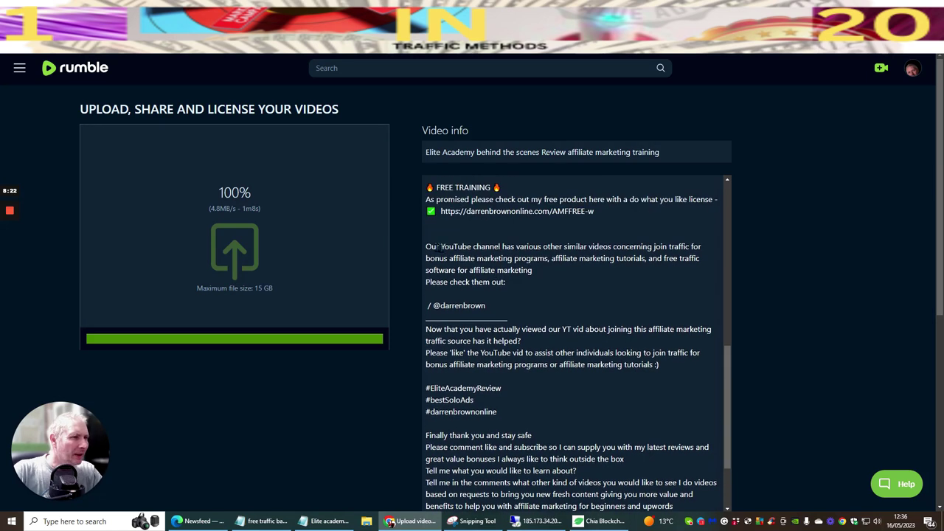
pyautogui.moveTo(426, 247); pyautogui.dragTo(511, 301)
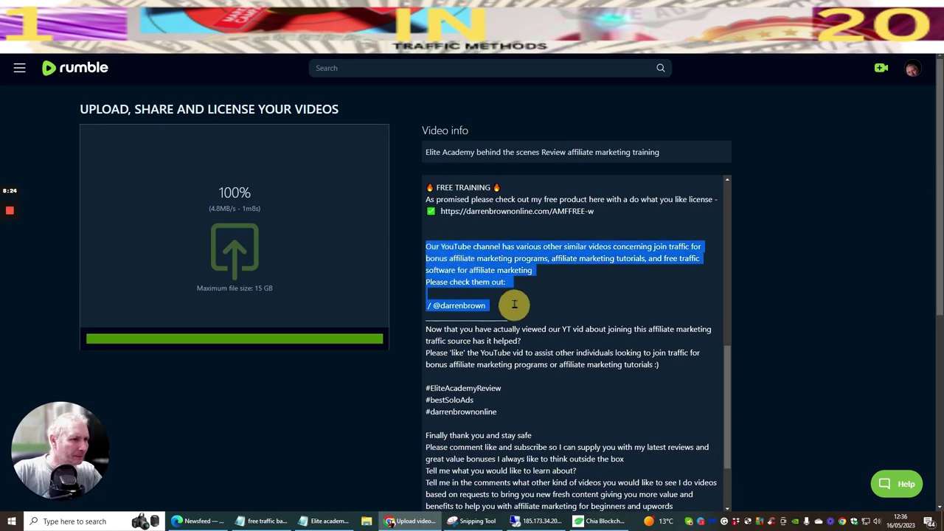
pyautogui.press('BackSpace')
pyautogui.press('BackSpace')
pyautogui.press('BackSpace')
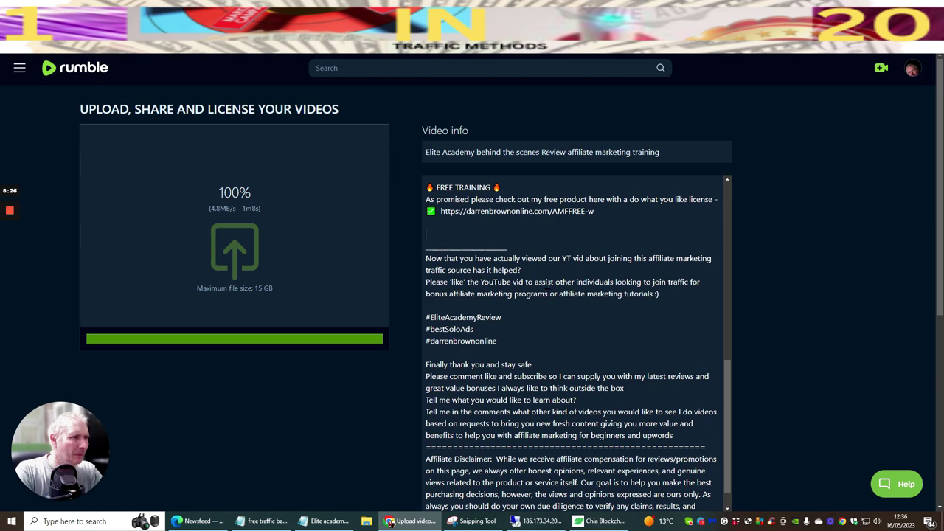
pyautogui.scroll(-1, 568, 288)
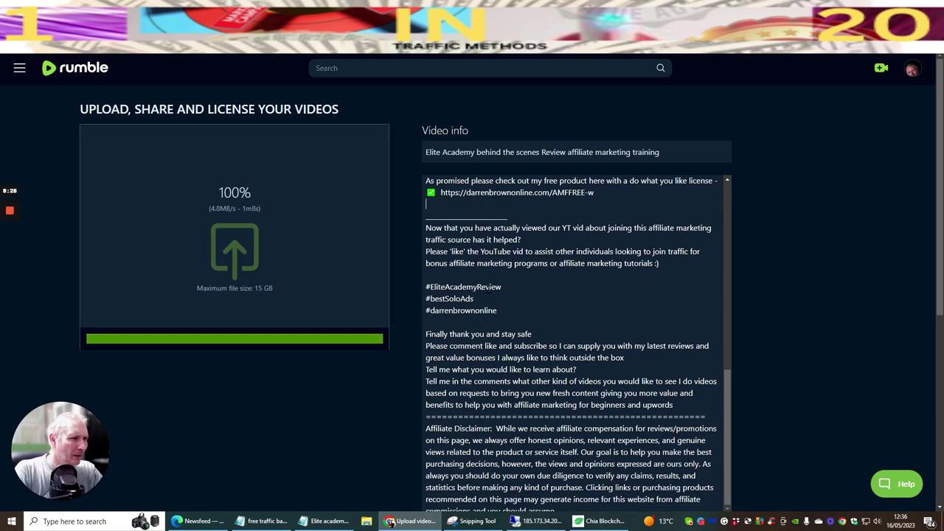
pyautogui.scroll(-2, 524, 296)
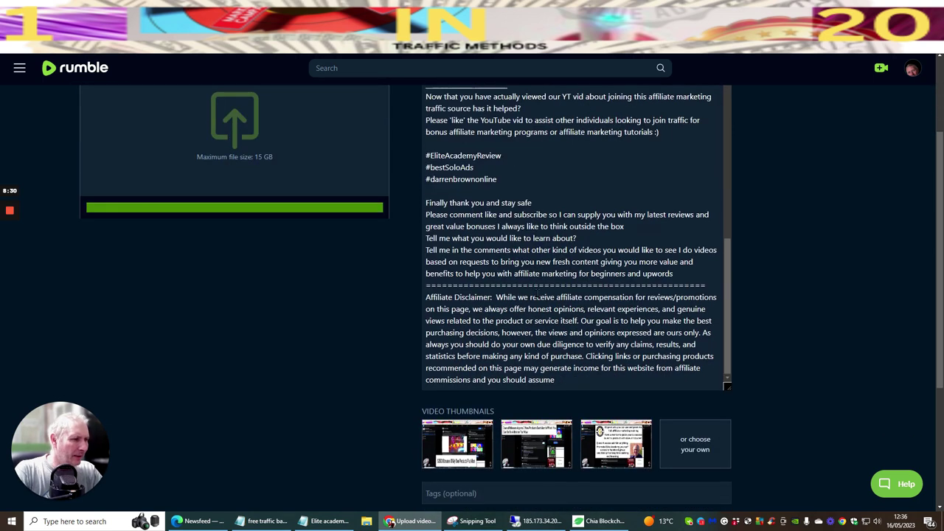
pyautogui.scroll(7, 538, 296)
pyautogui.scroll(1, 405, 333)
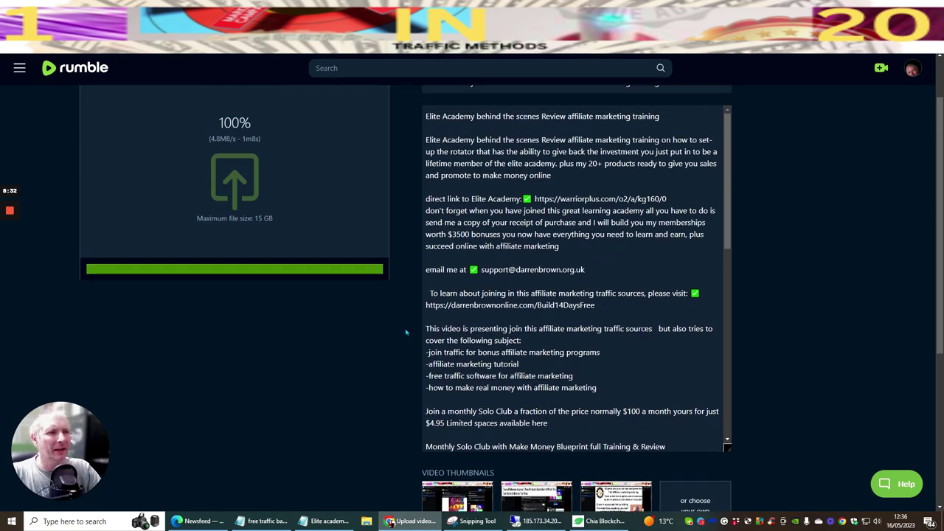
pyautogui.scroll(1, 323, 253)
# Copy all tags of the Elite Academy video from its YouTube page to the clipboard.
pyautogui.scroll(-5, 295, 224)
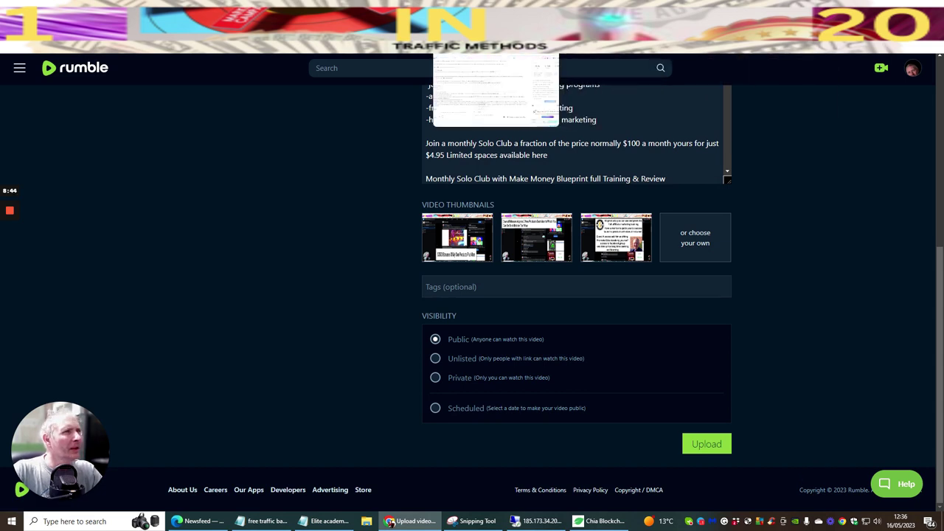
pyautogui.hotkey('ctrl', 'Tab')
pyautogui.scroll(-10, 411, 188)
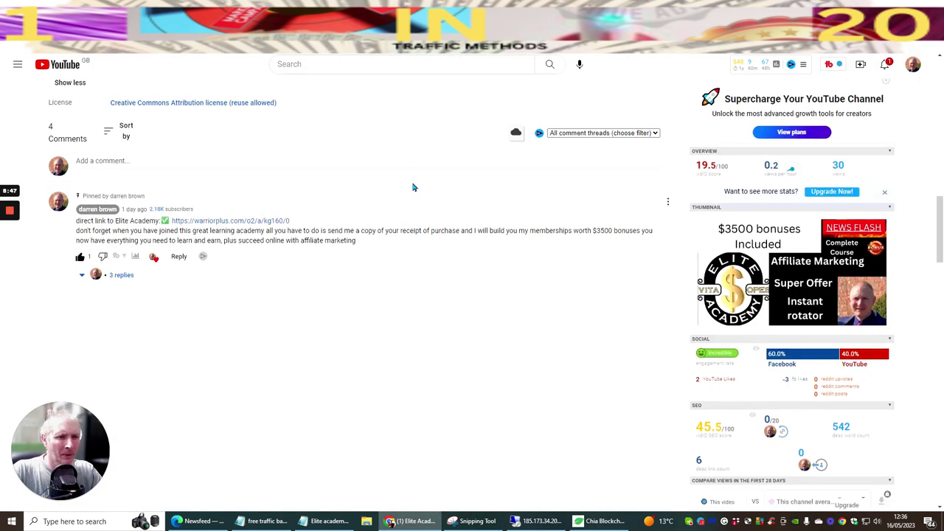
pyautogui.scroll(10, 410, 188)
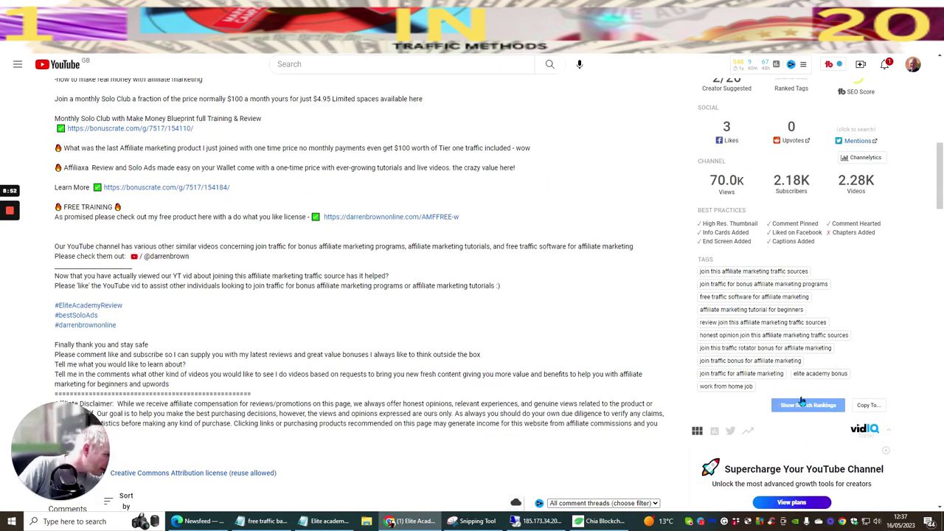
pyautogui.scroll(-1, 819, 349)
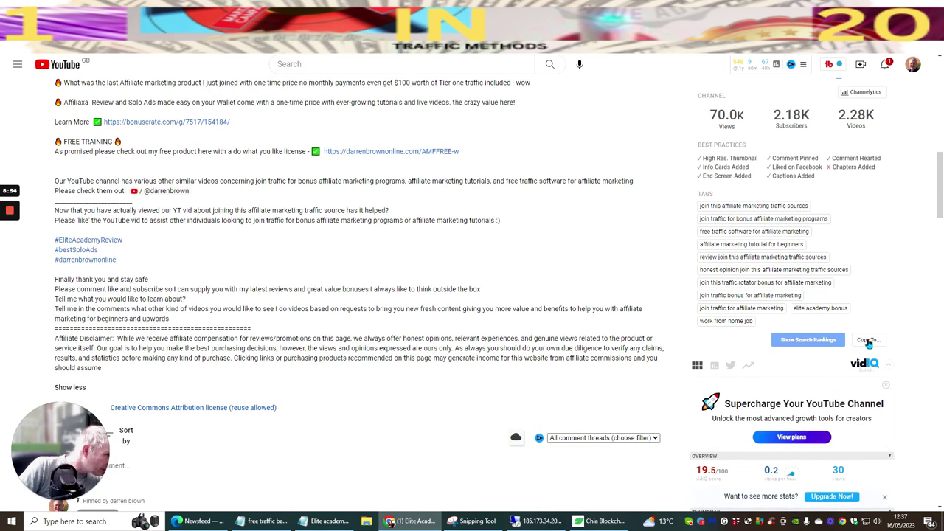
pyautogui.click(867, 342)
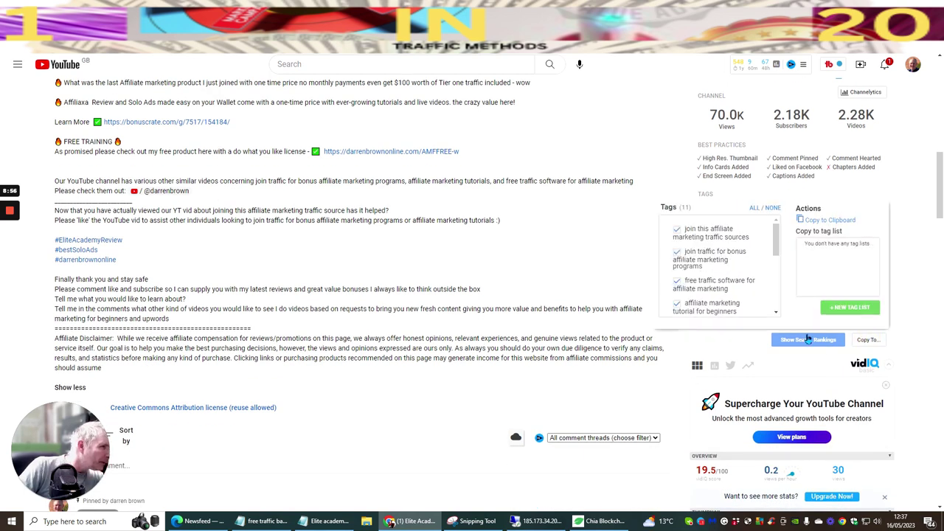
pyautogui.click(826, 220)
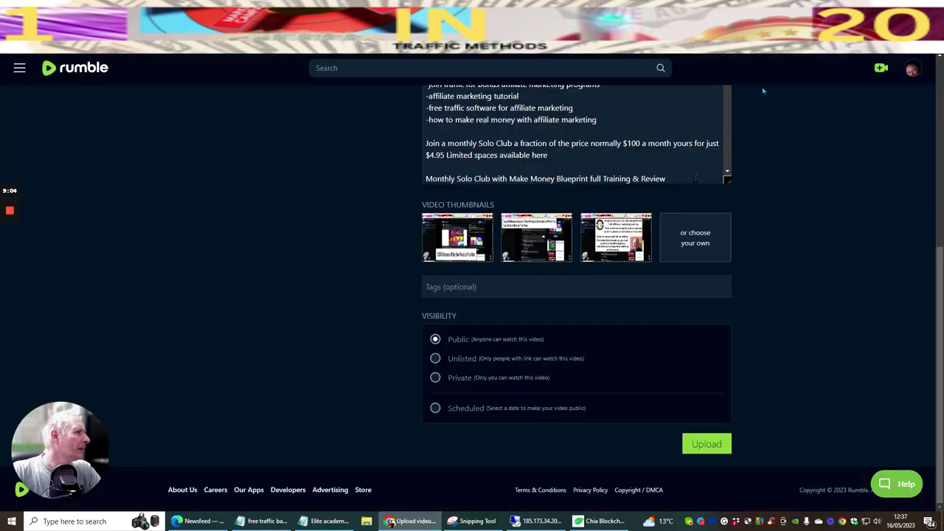
# Paste the copied YouTube tags into the tags field of the Rumble upload form and dismiss the suggestions.
pyautogui.hotkey('ctrl', 'Tab')
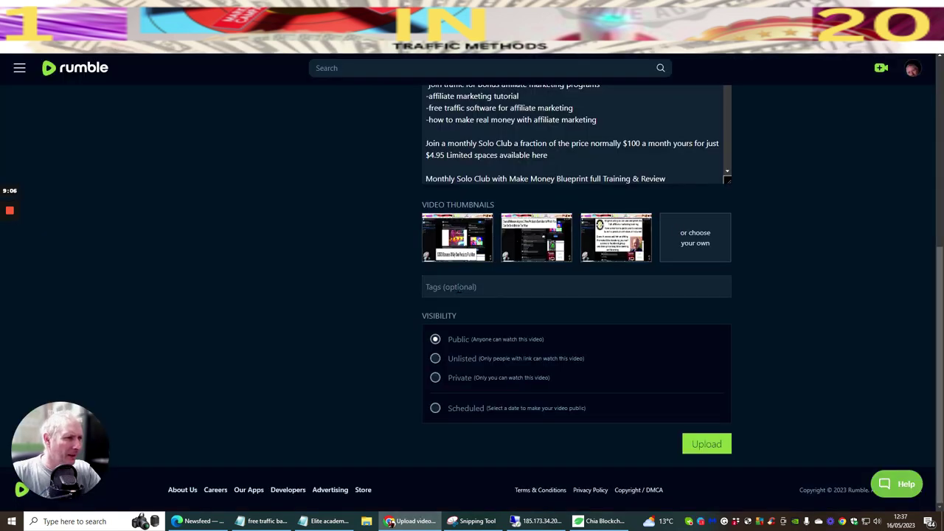
pyautogui.rightClick(457, 288)
pyautogui.click(485, 378)
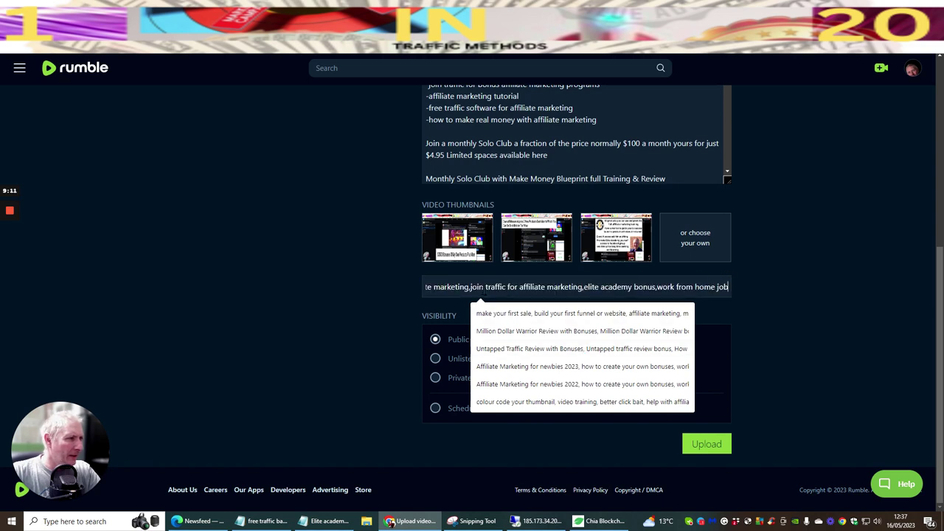
pyautogui.click(763, 347)
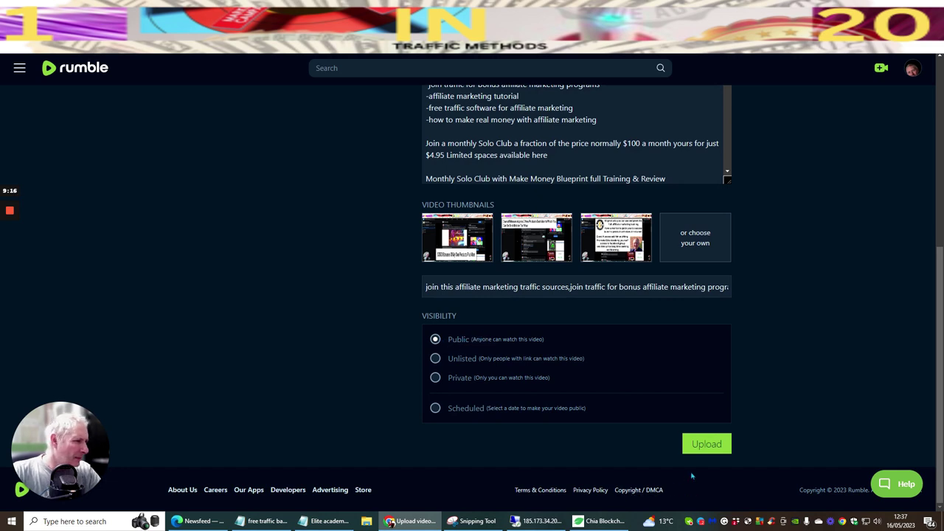
# Choose the image "elite academy offer2" from the recent files as the video's custom thumbnail.
pyautogui.click(703, 237)
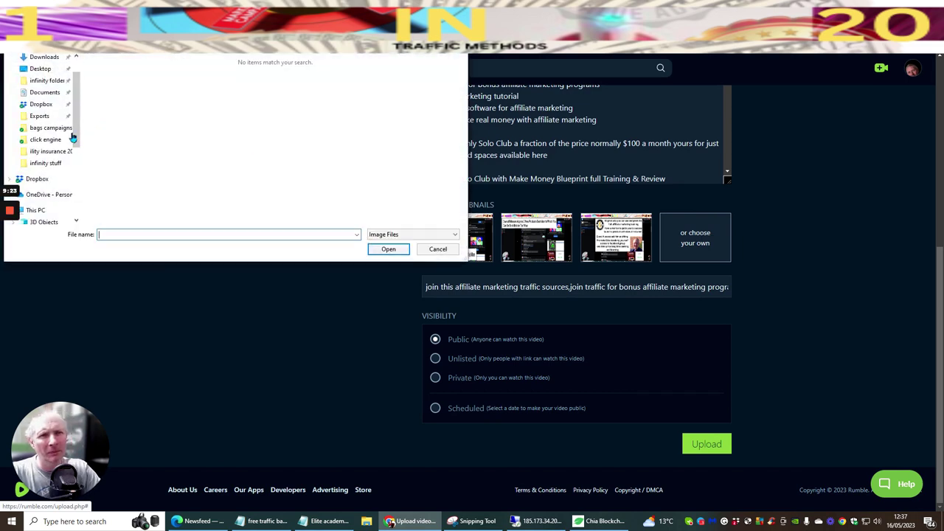
pyautogui.moveTo(75, 131); pyautogui.dragTo(65, 68)
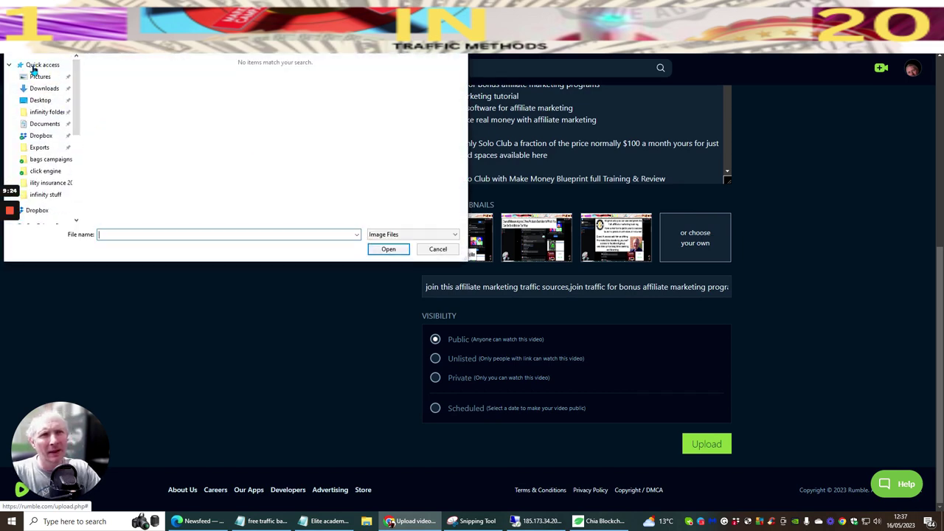
pyautogui.click(31, 65)
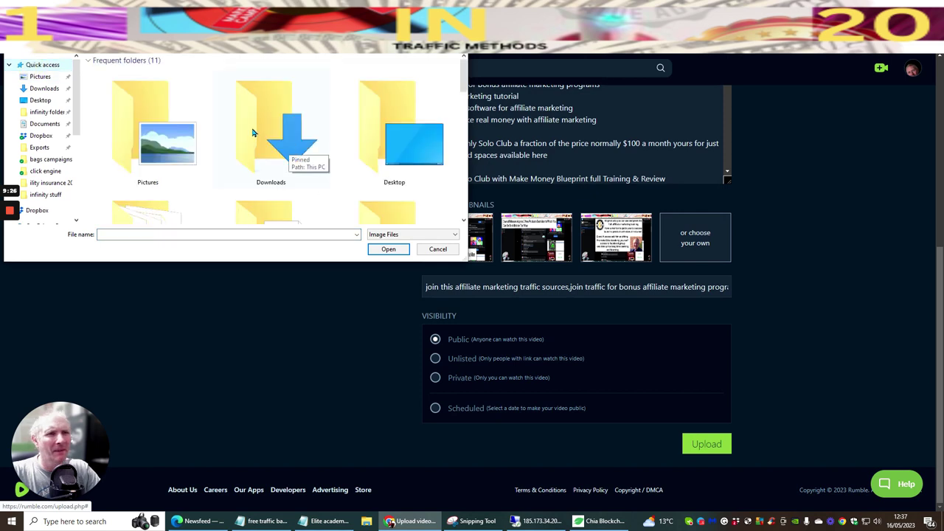
pyautogui.scroll(-3, 252, 132)
pyautogui.scroll(-6, 252, 132)
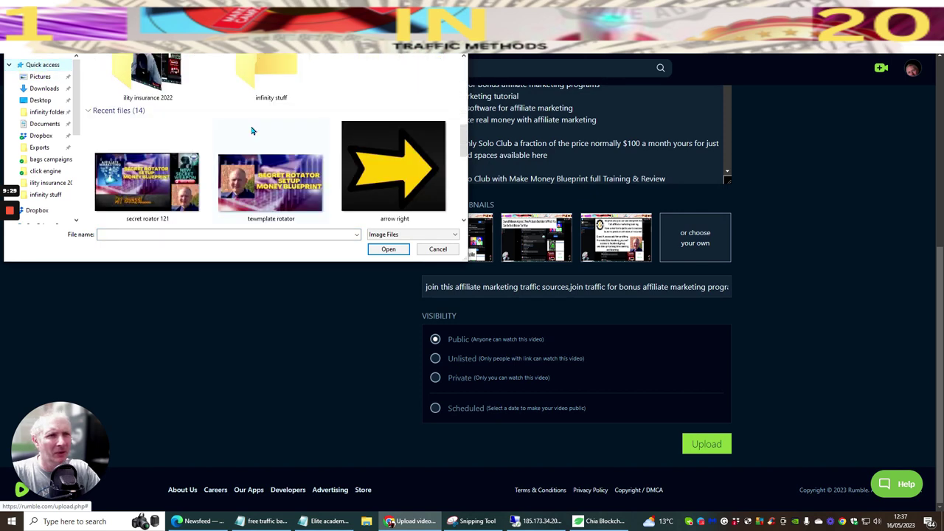
pyautogui.scroll(-3, 252, 130)
pyautogui.scroll(1, 252, 131)
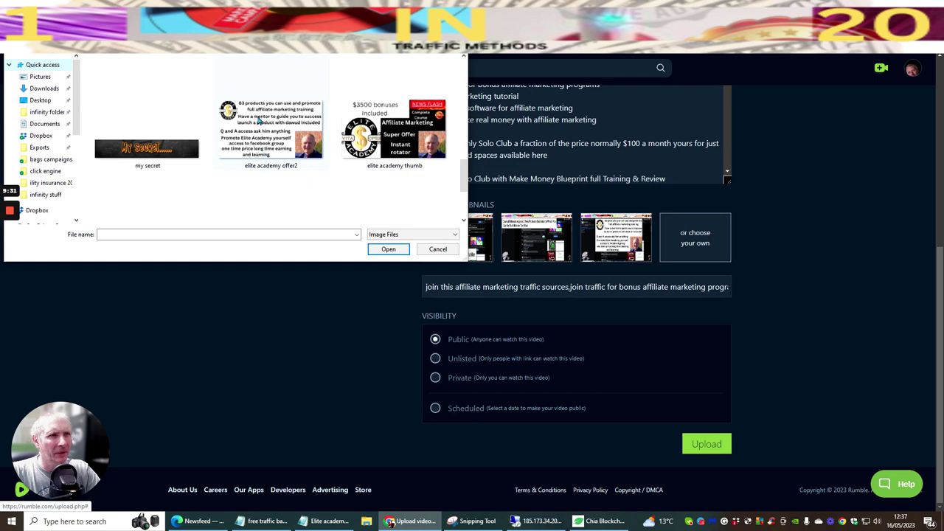
pyautogui.click(262, 132)
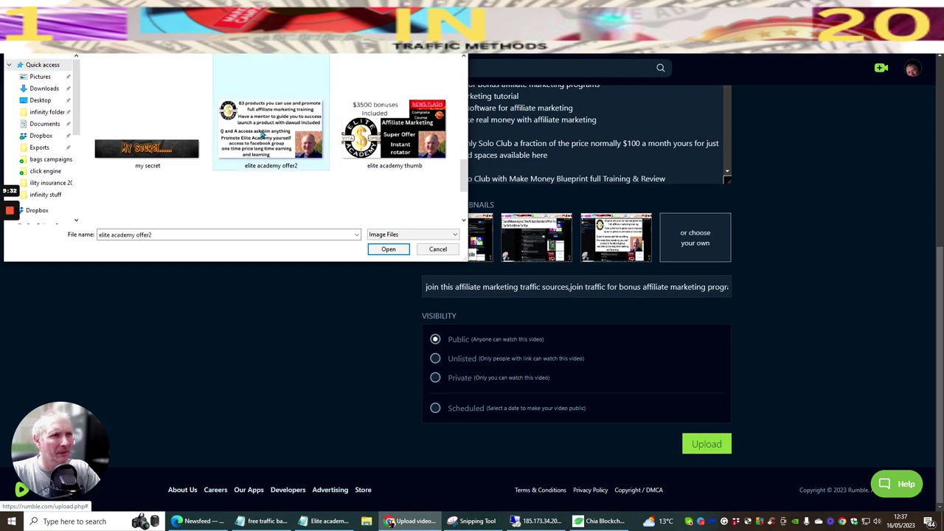
pyautogui.click(382, 248)
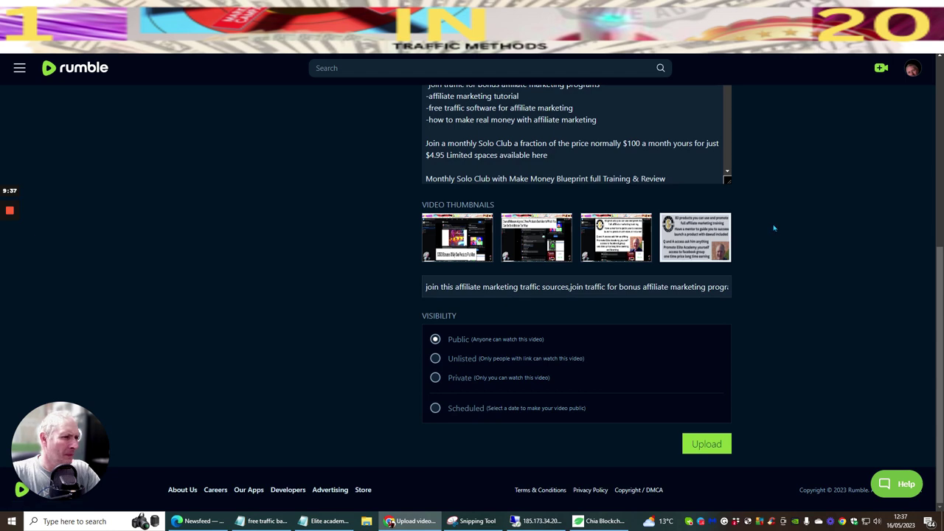
# Proceed with the upload to the licensing page and fill in who recorded or appears in the video with the saved entry.
pyautogui.click(706, 445)
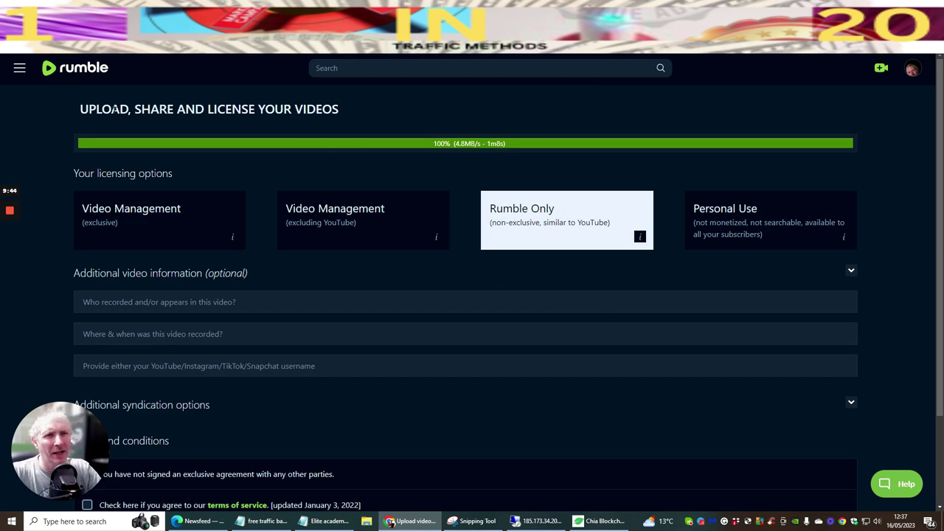
pyautogui.scroll(-2, 246, 161)
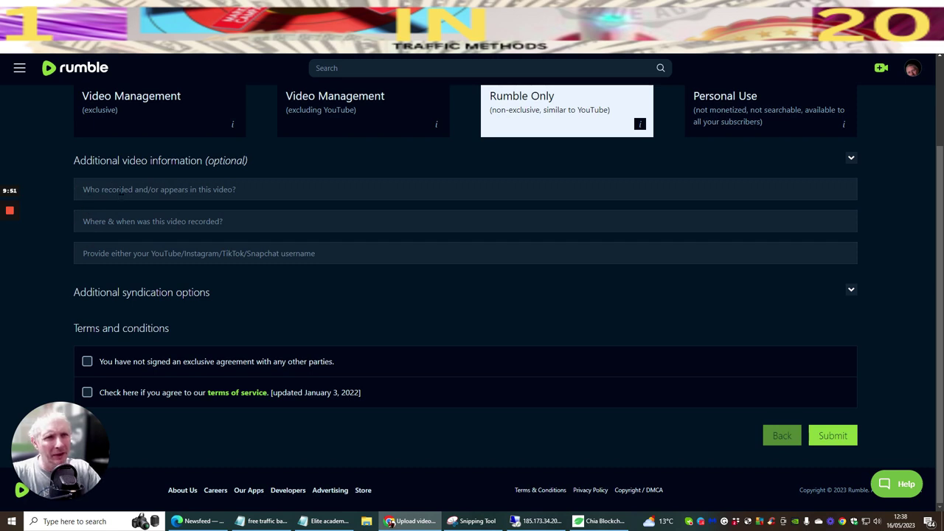
pyautogui.click(120, 190)
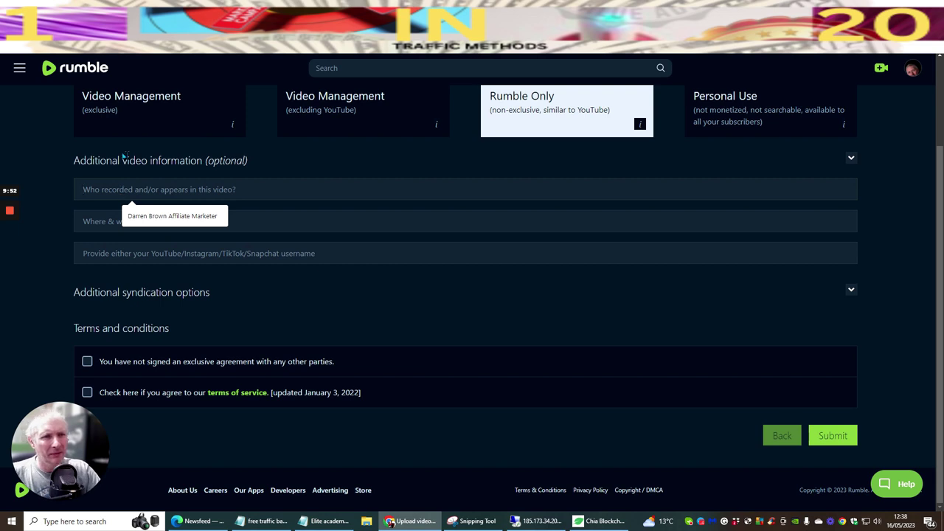
pyautogui.click(143, 215)
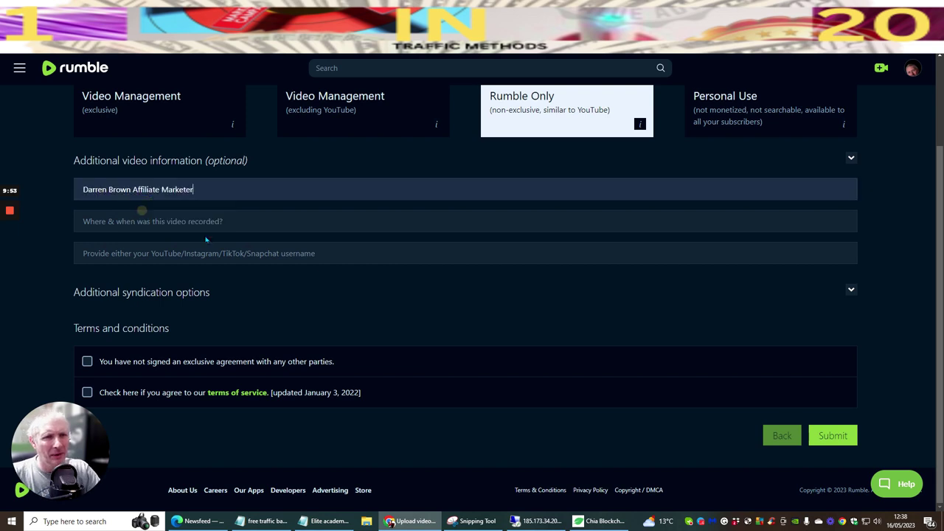
# Enter "uk 15th may 2023" as where and when the video was recorded.
pyautogui.click(137, 226)
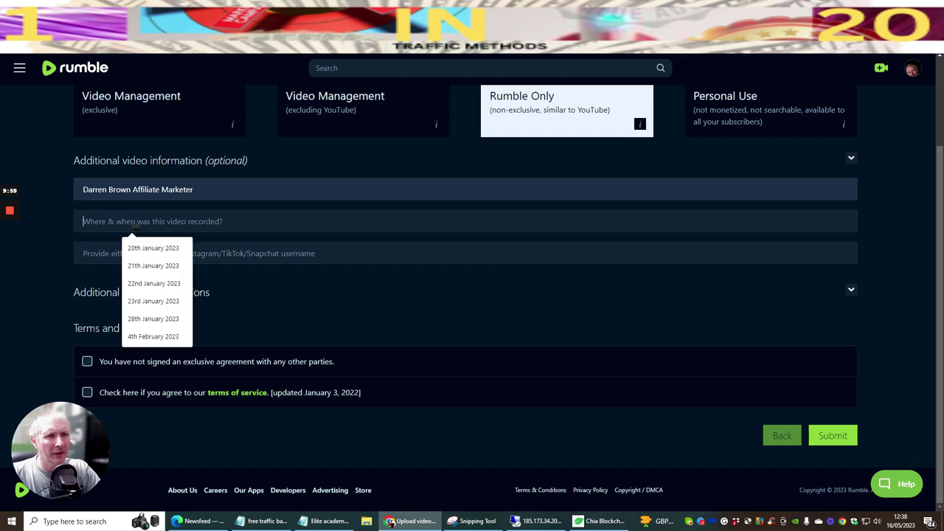
pyautogui.write('yk')
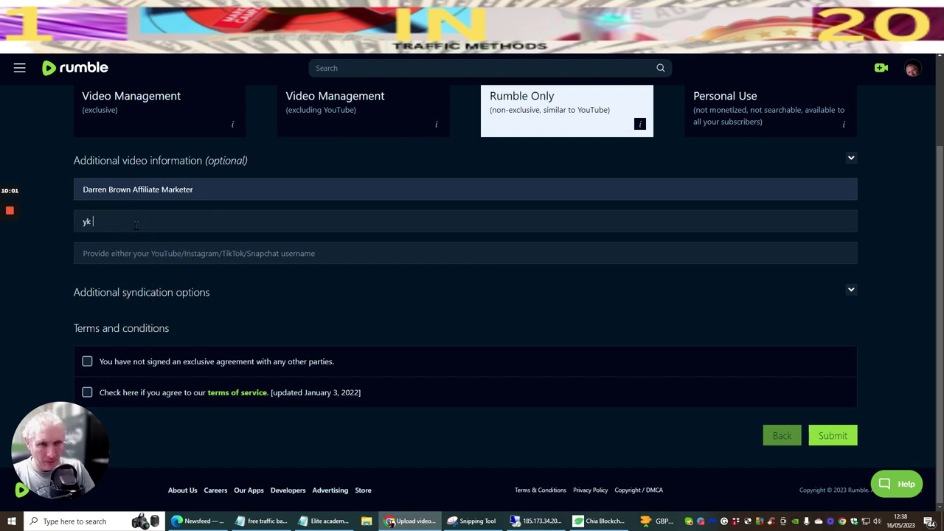
pyautogui.press('BackSpace')
pyautogui.press('BackSpace')
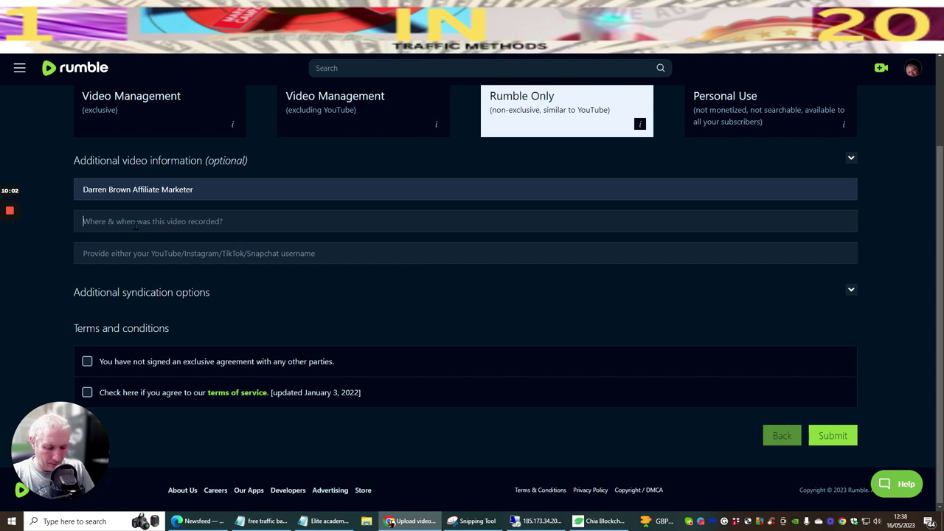
pyautogui.write('uk')
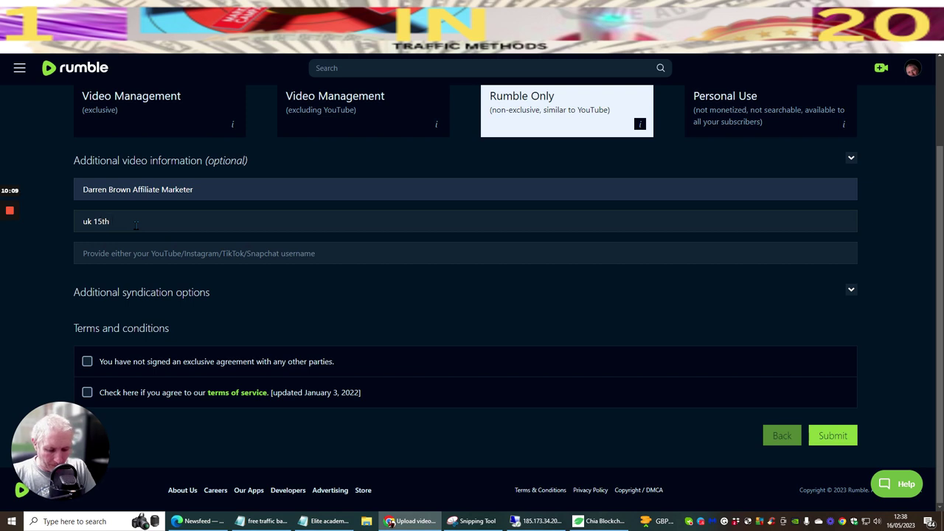
pyautogui.write('15th may 2023')
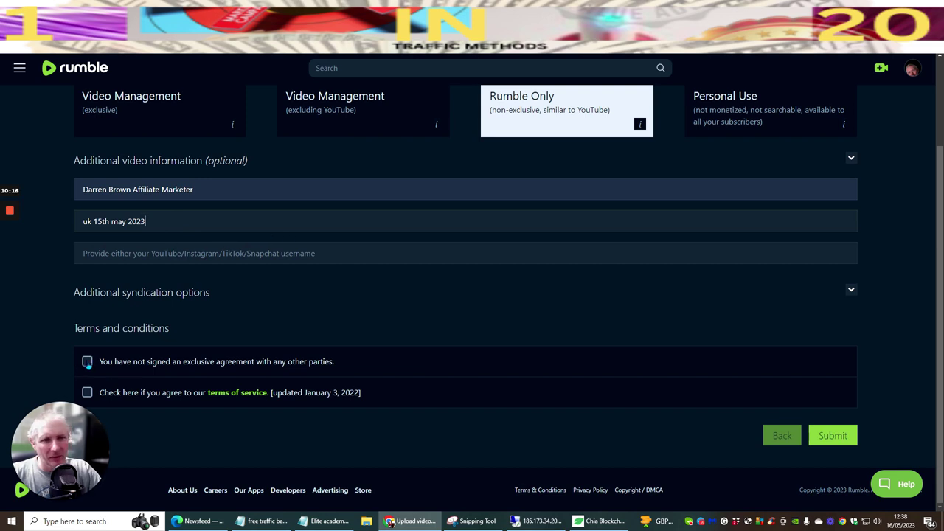
# Accept both the no-exclusive-agreement statement and the terms of service, and submit the video.
pyautogui.click(87, 361)
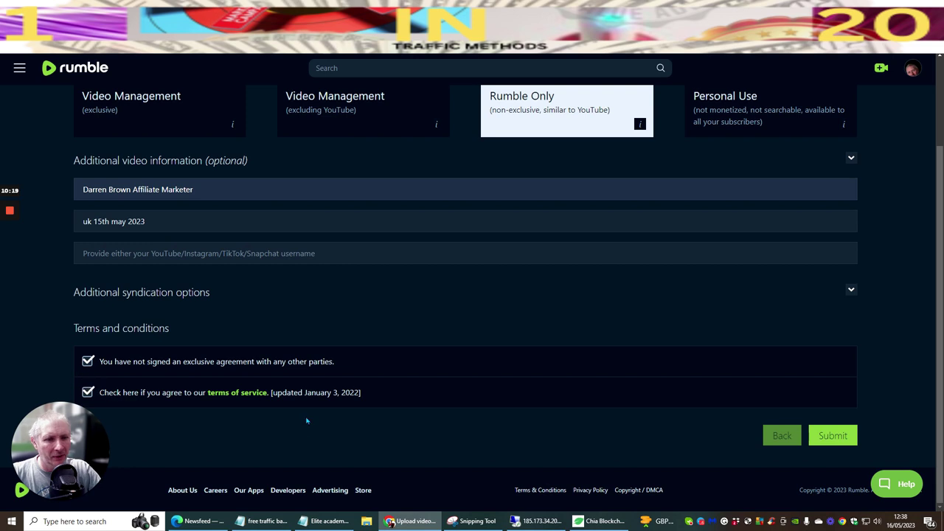
pyautogui.click(832, 436)
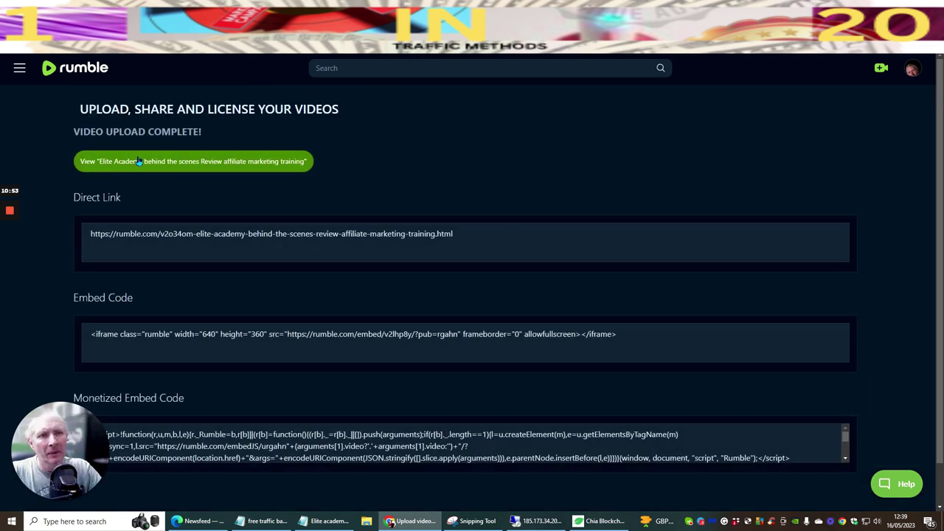
# Open the uploaded Elite Academy video's page and copy its share link.
pyautogui.click(167, 162)
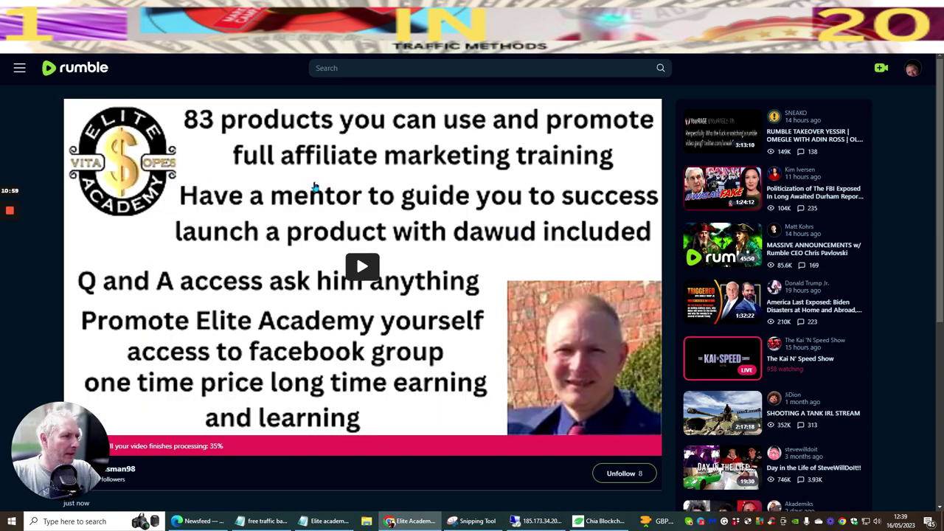
pyautogui.scroll(-4, 538, 175)
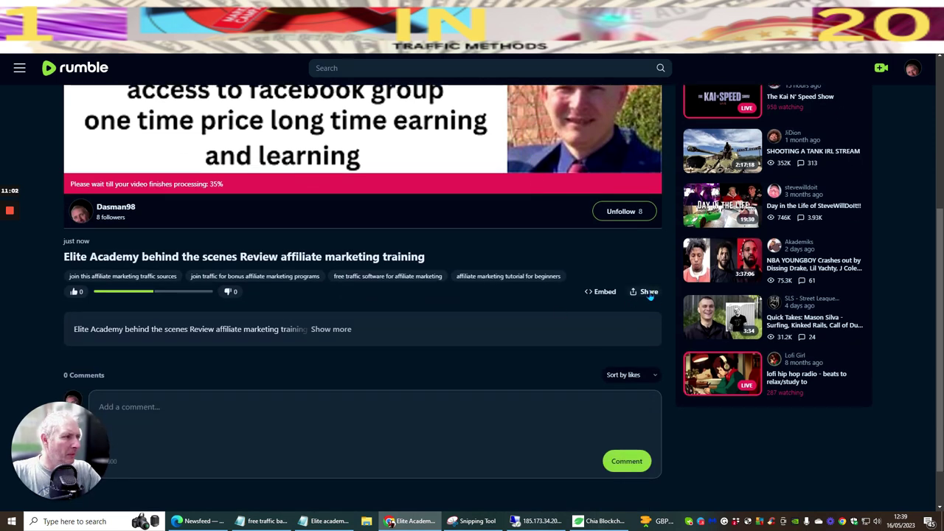
pyautogui.click(643, 293)
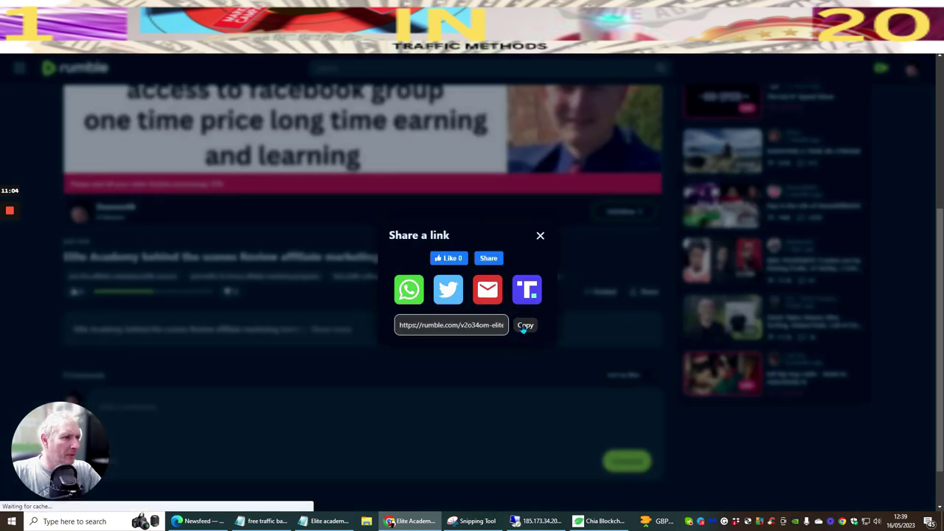
pyautogui.click(525, 325)
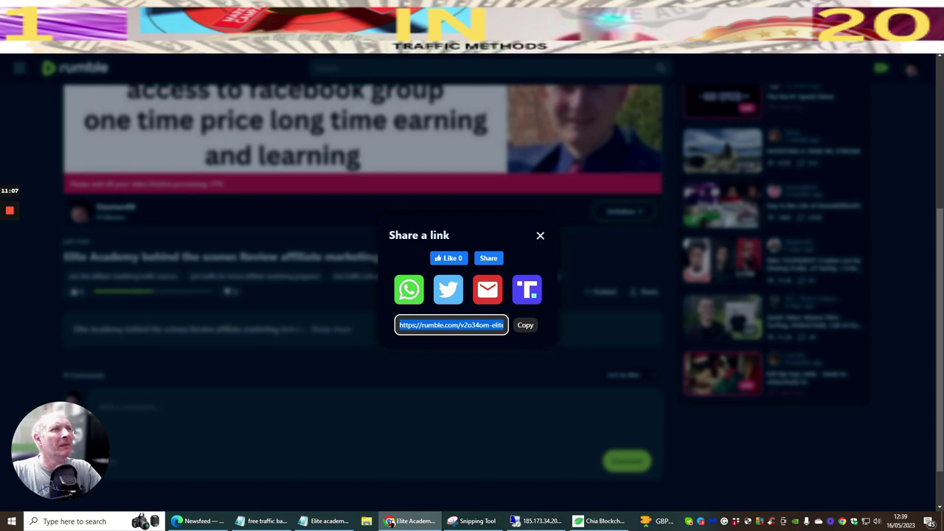
# Switch to the Limitless Product Factory group on Facebook and post the copied Rumble link as a comment on guide 18, "Introducing Rumble Booster".
pyautogui.click(428, 15)
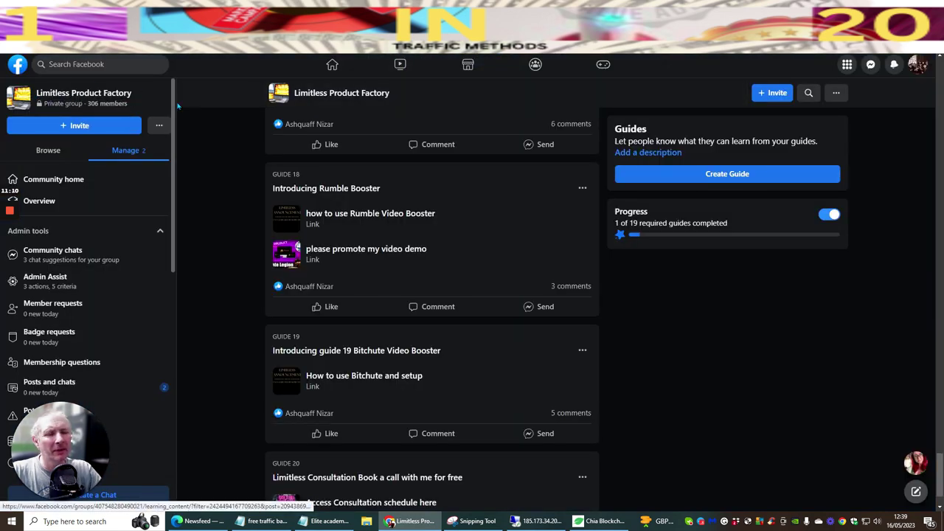
pyautogui.scroll(-1, 219, 153)
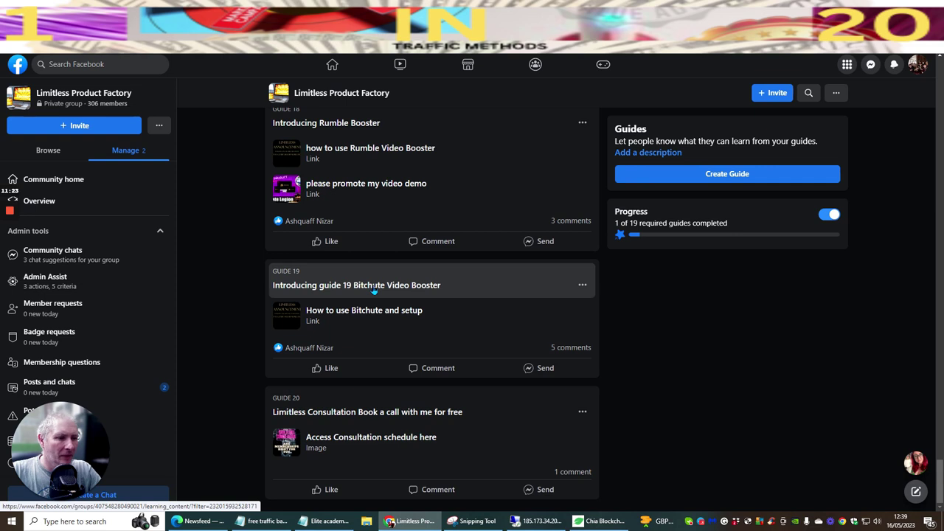
pyautogui.scroll(2, 374, 290)
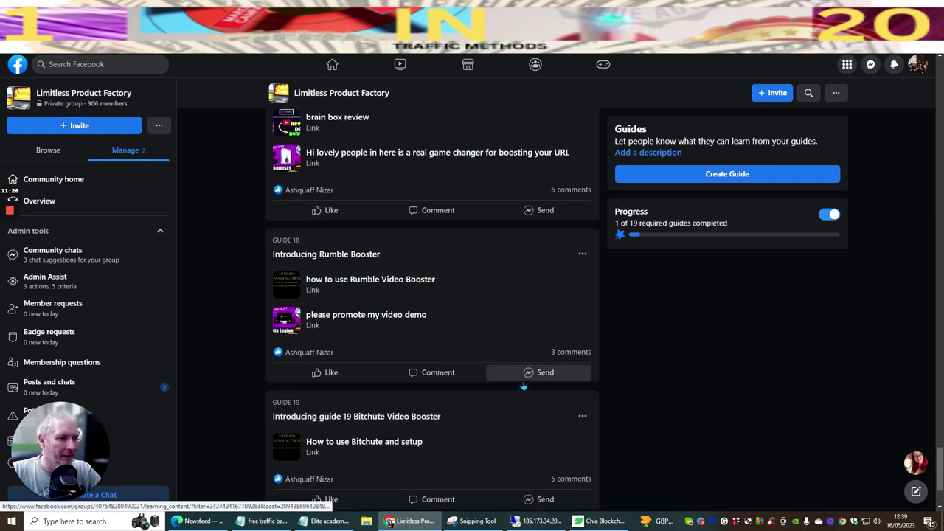
pyautogui.click(442, 372)
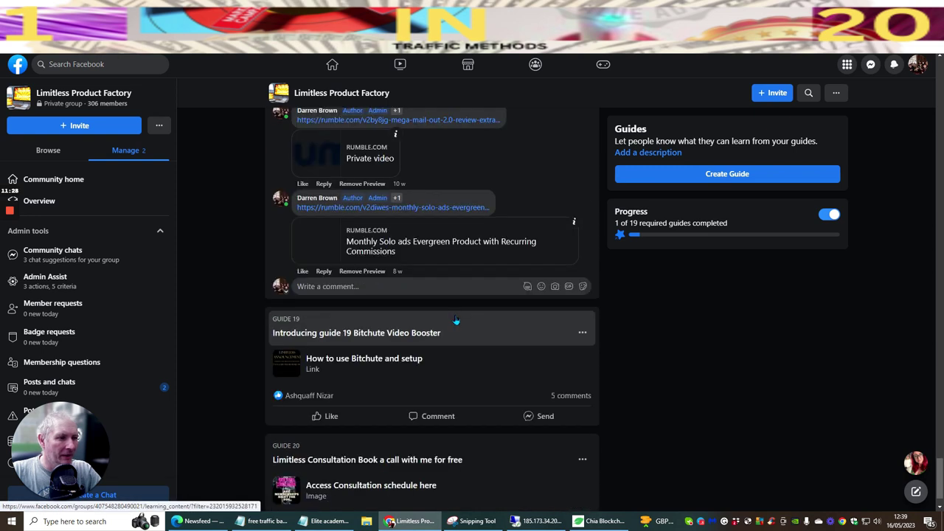
pyautogui.rightClick(327, 287)
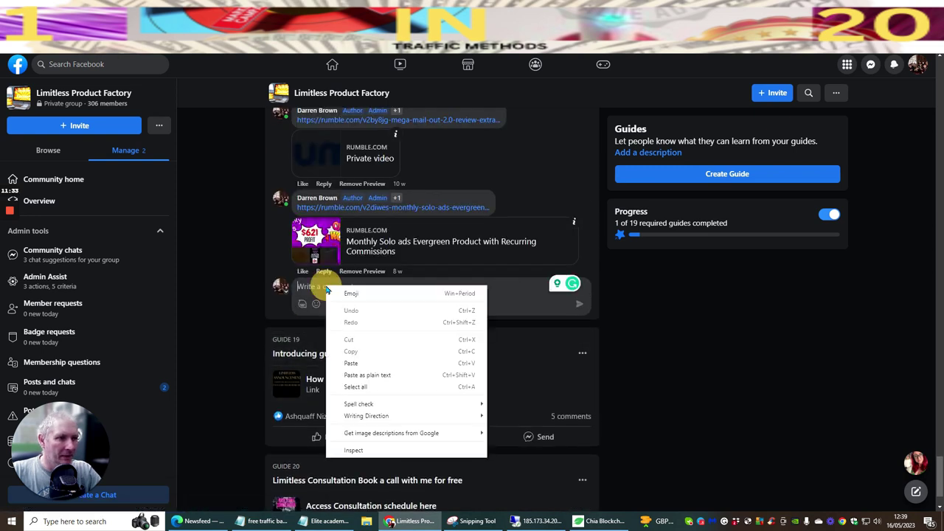
pyautogui.click(365, 374)
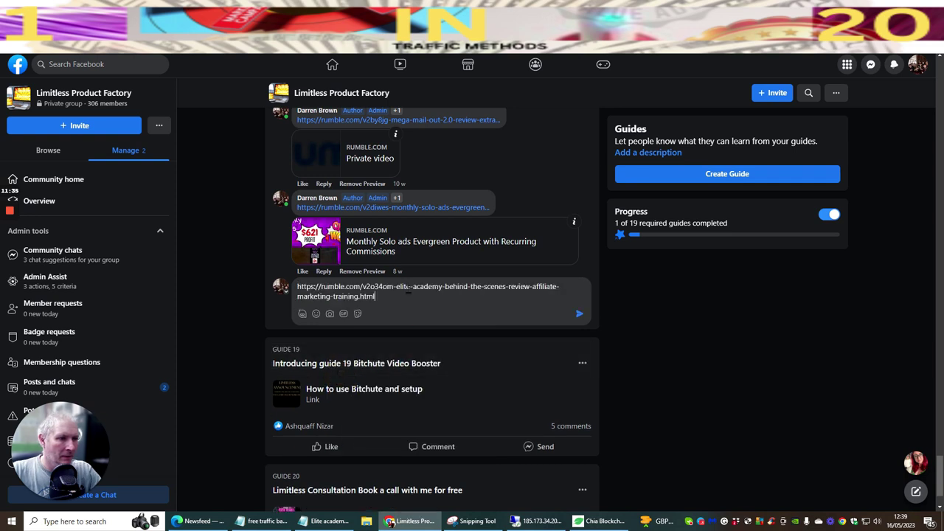
pyautogui.click(579, 314)
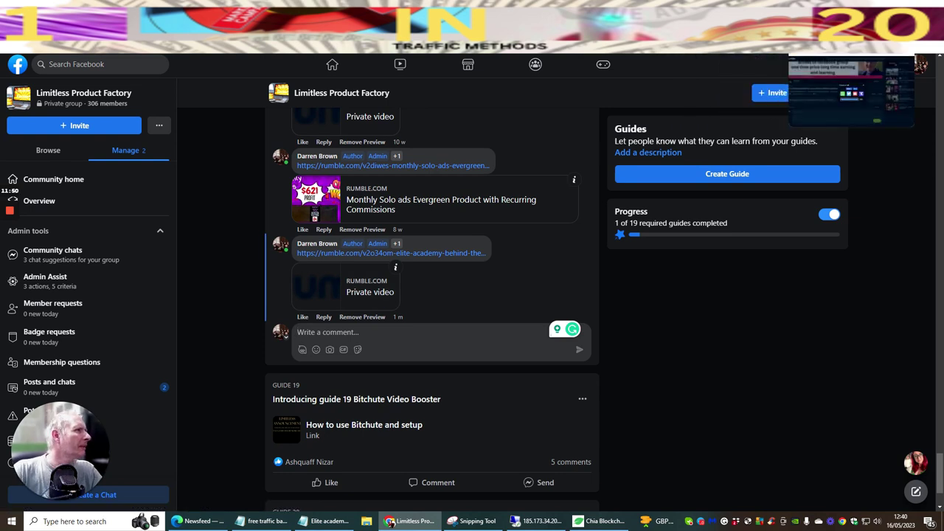
# Return to the Rumble video page, close the share dialog, and review the published thumbnail, tags and full expanded description.
pyautogui.click(811, 12)
pyautogui.click(540, 236)
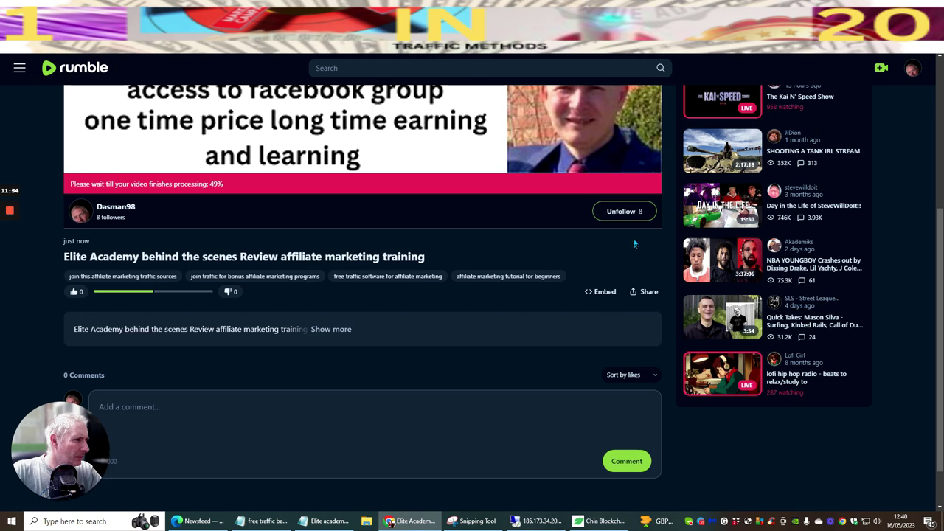
pyautogui.scroll(-2, 621, 253)
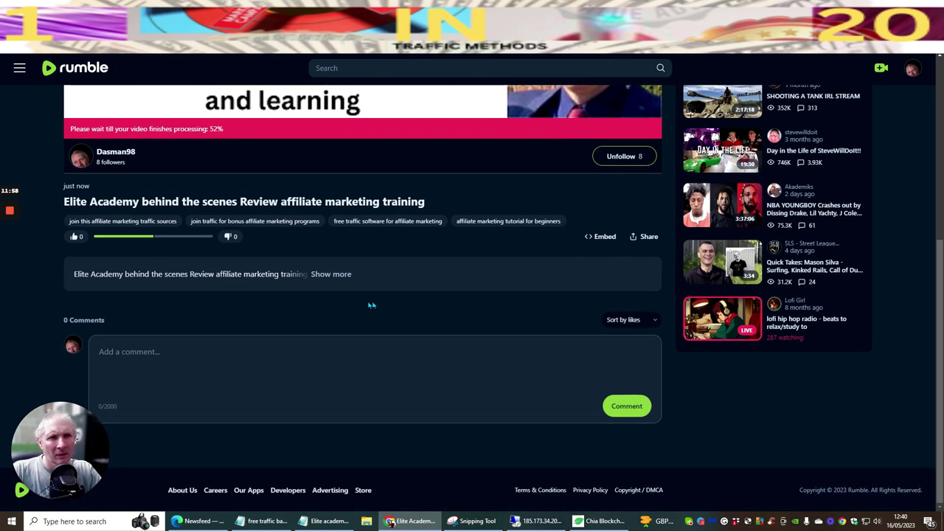
pyautogui.scroll(4, 499, 420)
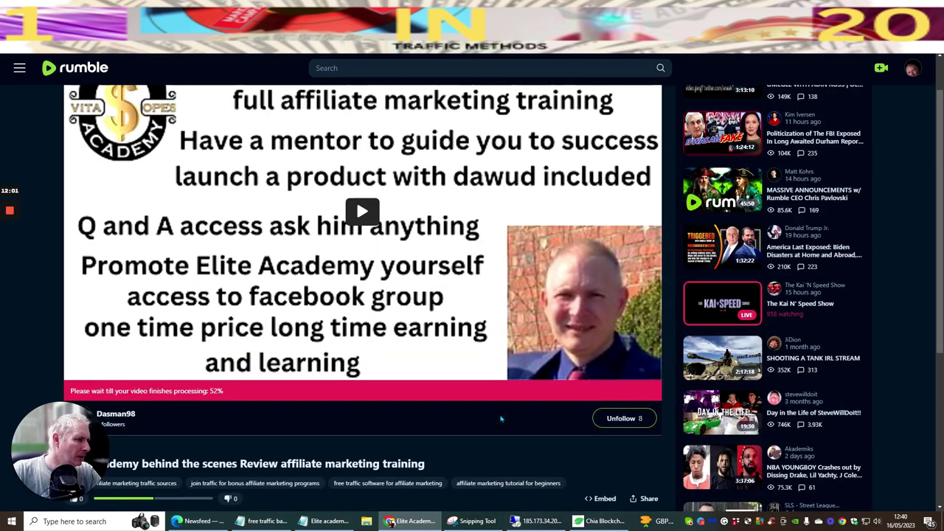
pyautogui.scroll(-4, 500, 413)
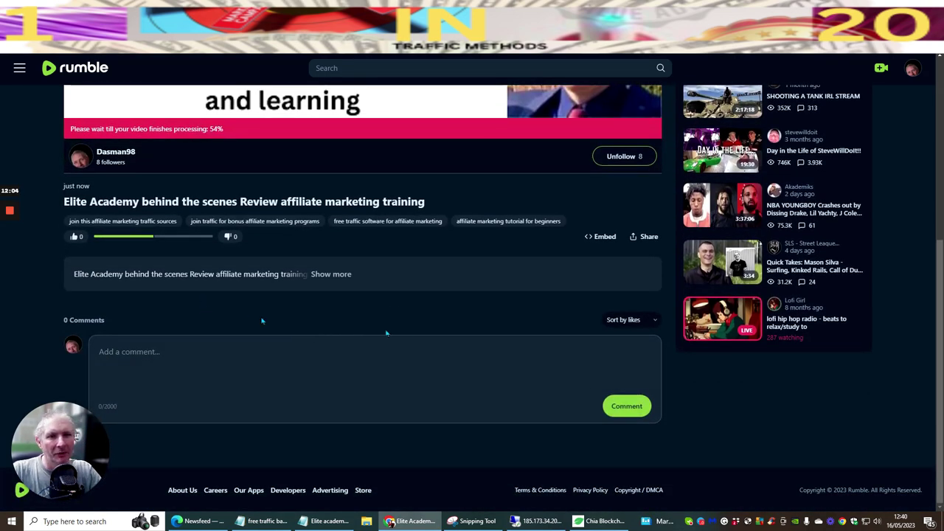
pyautogui.click(341, 281)
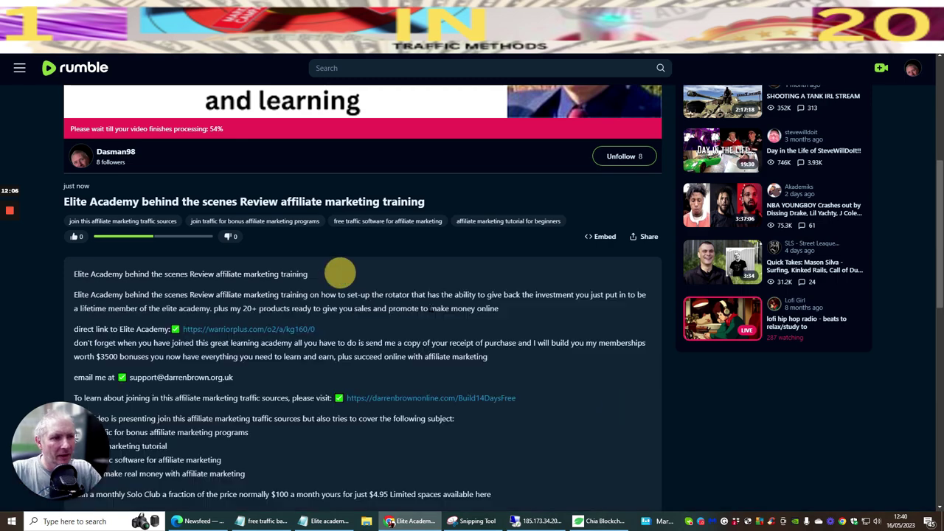
pyautogui.scroll(-8, 455, 282)
pyautogui.scroll(-2, 455, 281)
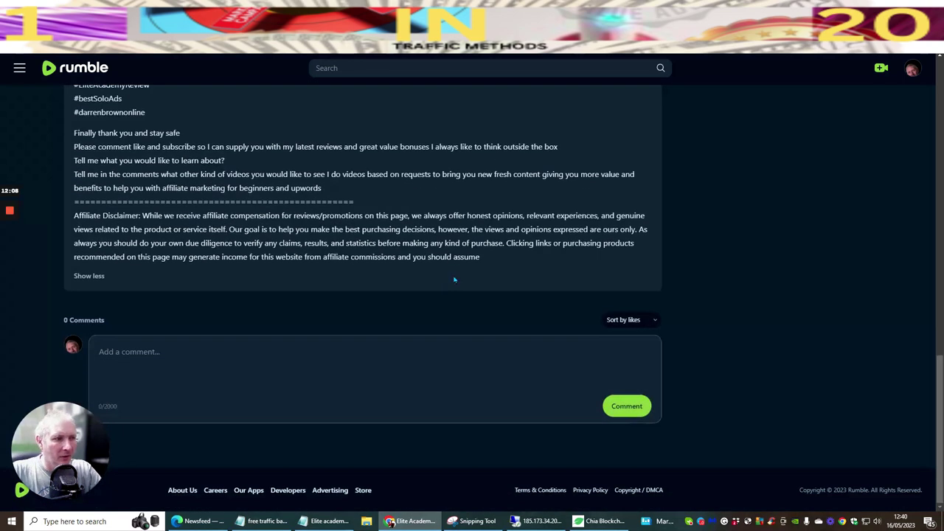
# Look over the published Rumble page again, from the custom thumbnail and title down to the affiliate disclaimer and comment area.
pyautogui.scroll(12, 458, 277)
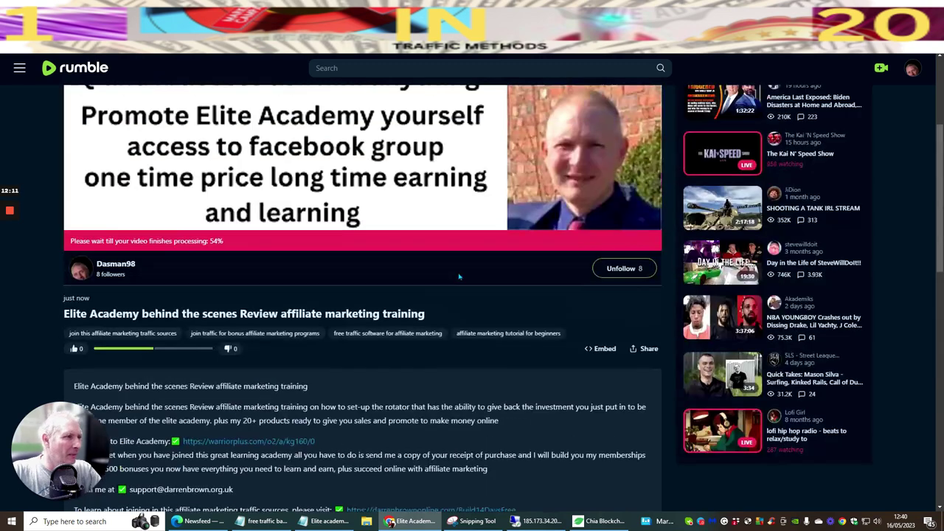
pyautogui.scroll(-2, 459, 279)
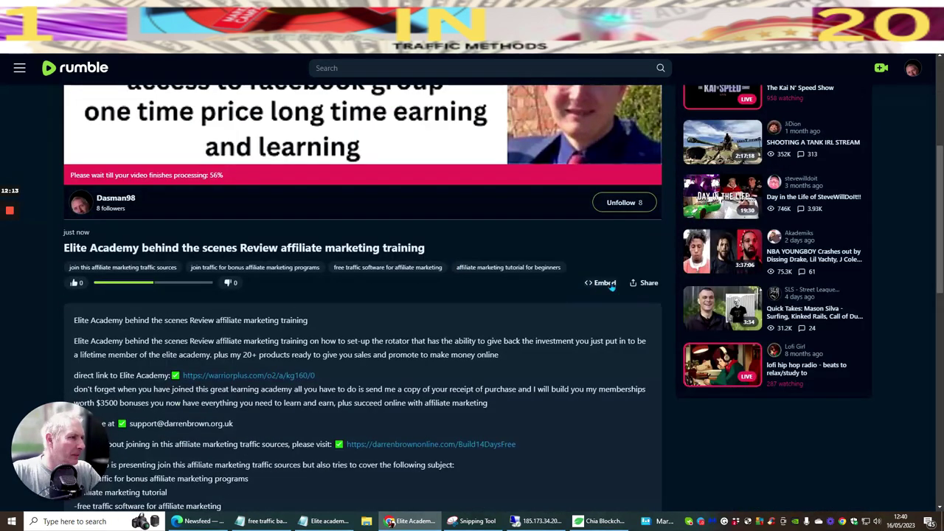
pyautogui.scroll(4, 588, 261)
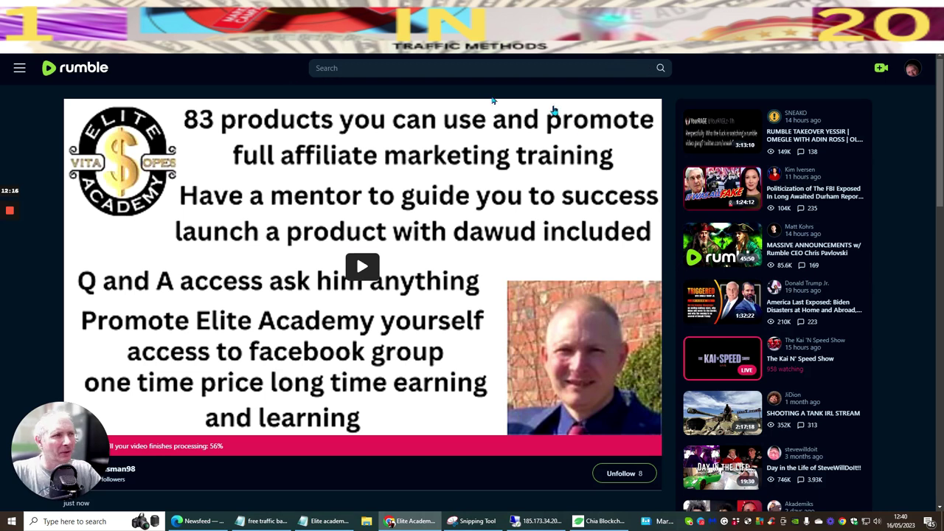
pyautogui.scroll(-4, 550, 148)
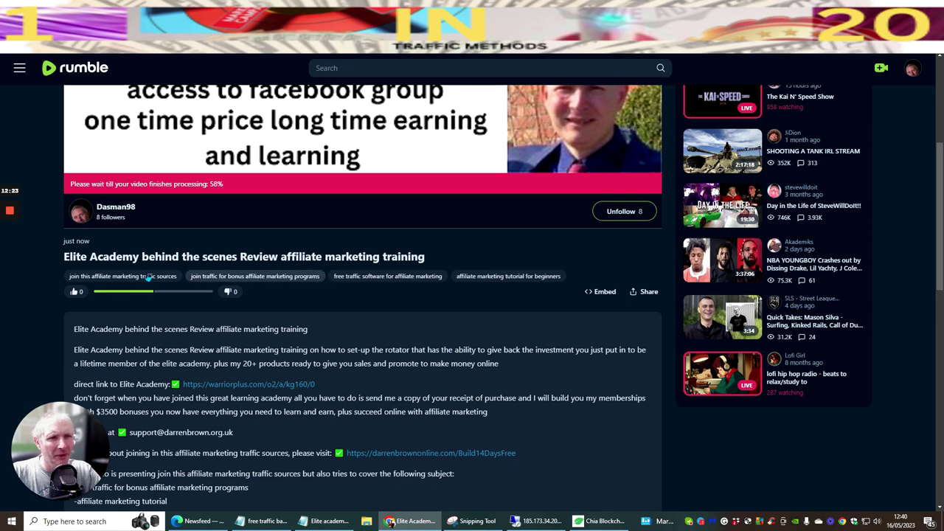
pyautogui.scroll(-8, 346, 296)
pyautogui.scroll(-2, 273, 278)
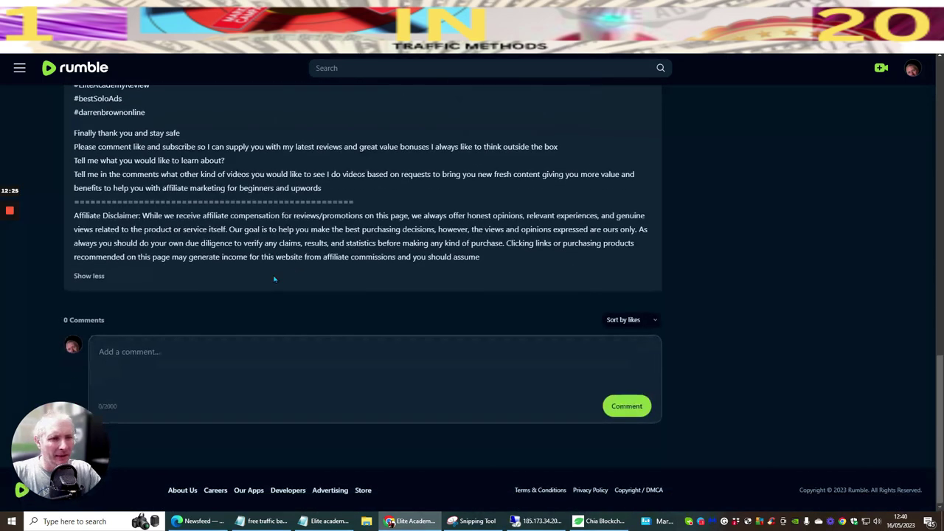
pyautogui.scroll(10, 414, 319)
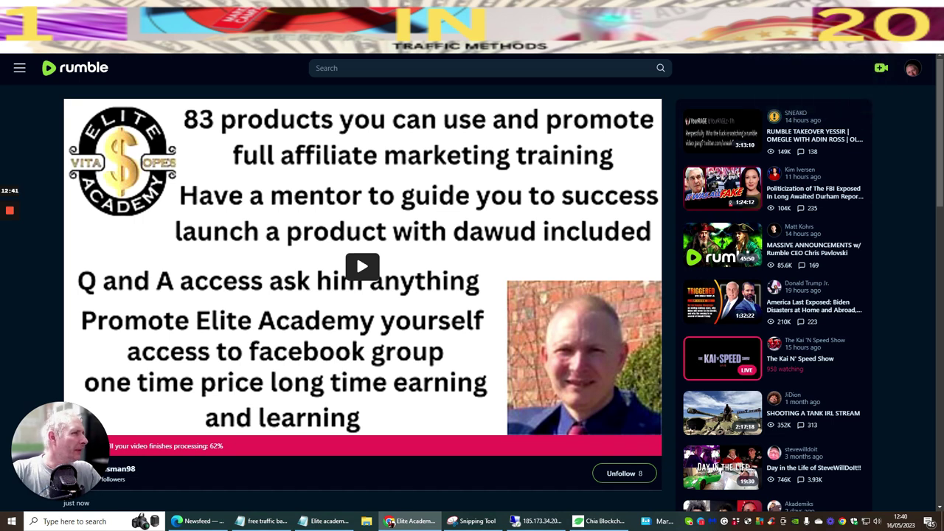
# Look up BitChute in a new browser tab and open the creator's own channel page.
pyautogui.hotkey('ctrl', 't')
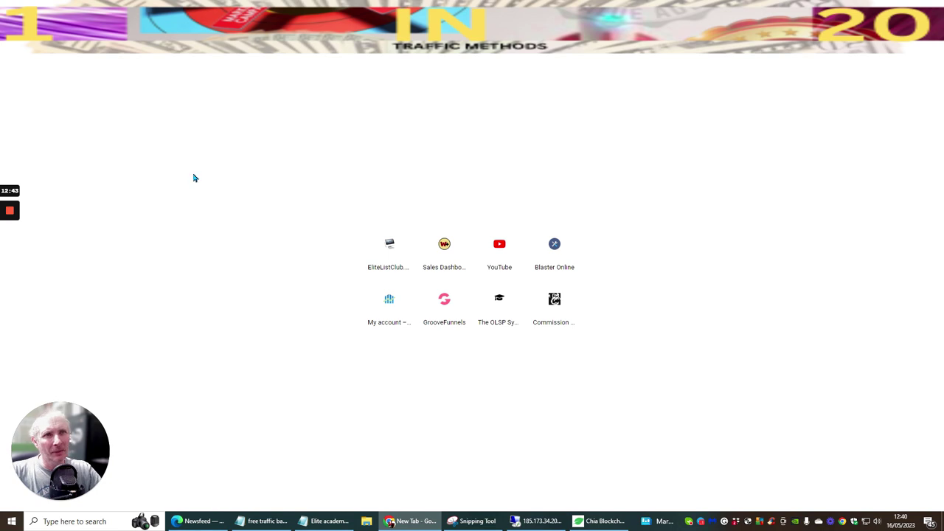
pyautogui.write('bitchute')
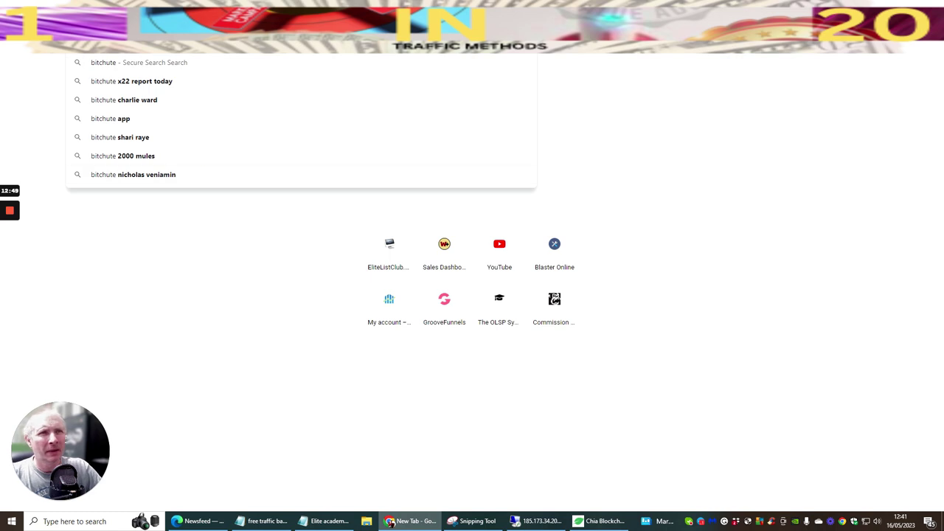
pyautogui.click(162, 189)
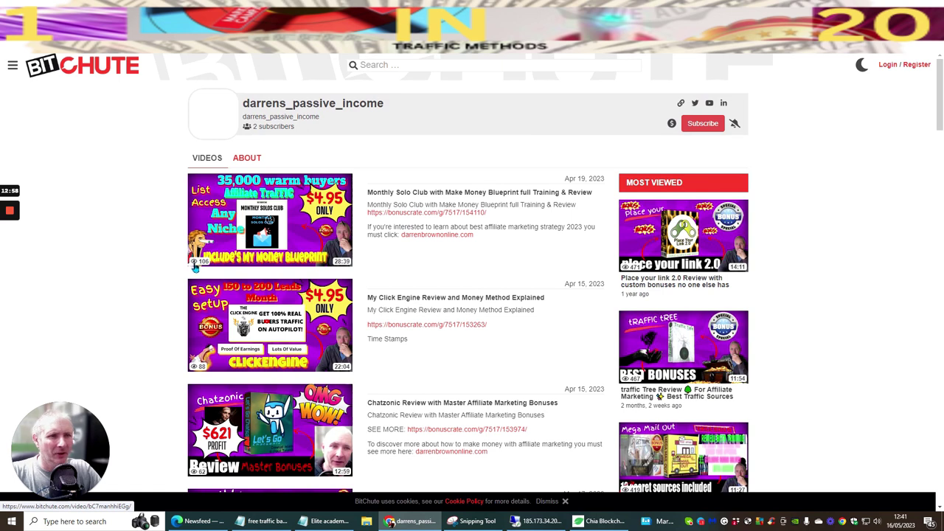
# Examine the view counts on the videos listed on the BitChute channel.
pyautogui.scroll(-2, 279, 229)
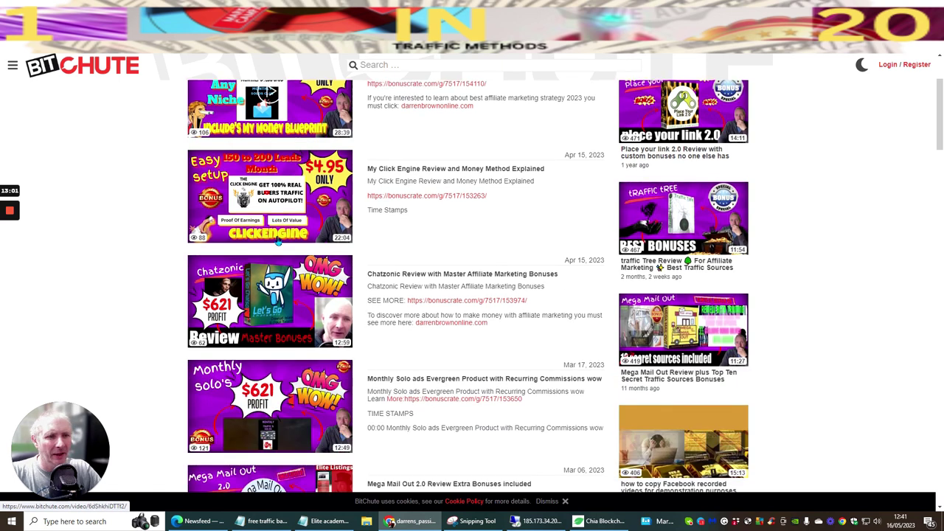
pyautogui.scroll(-2, 198, 234)
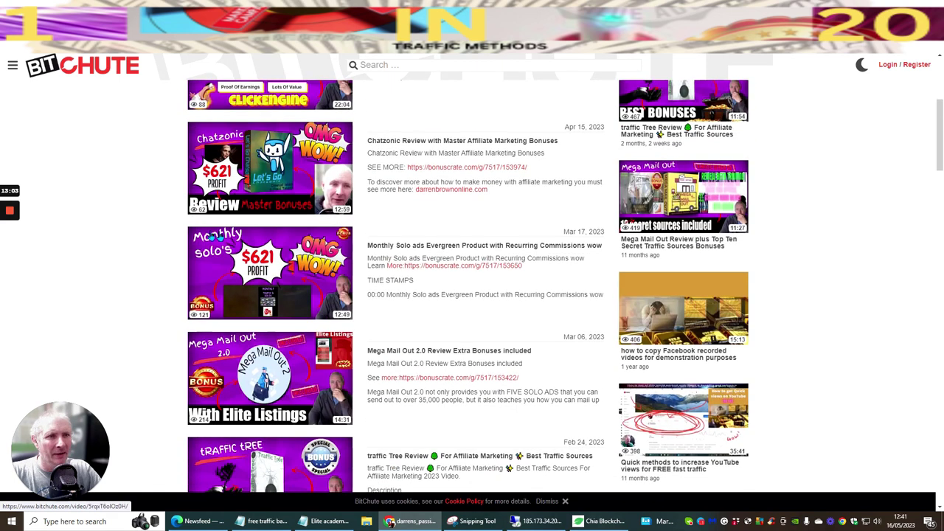
pyautogui.scroll(-2, 206, 207)
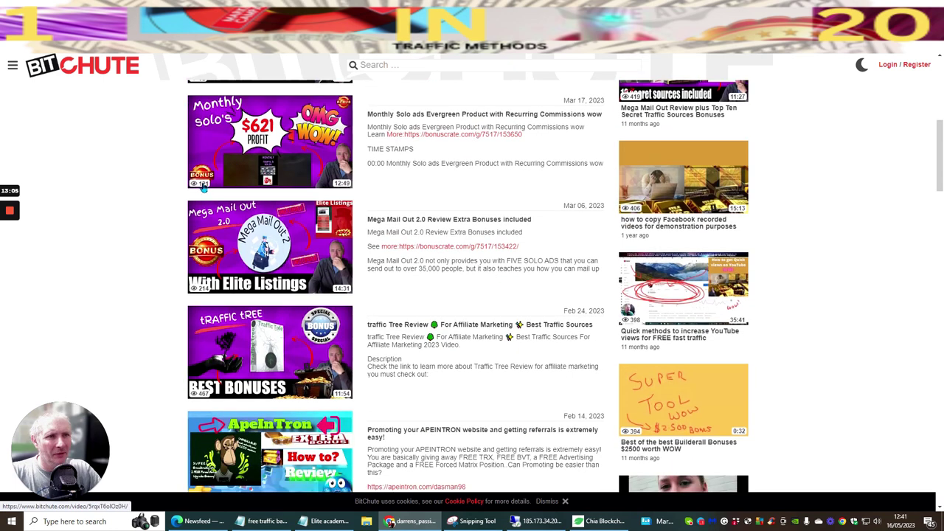
pyautogui.scroll(-2, 222, 187)
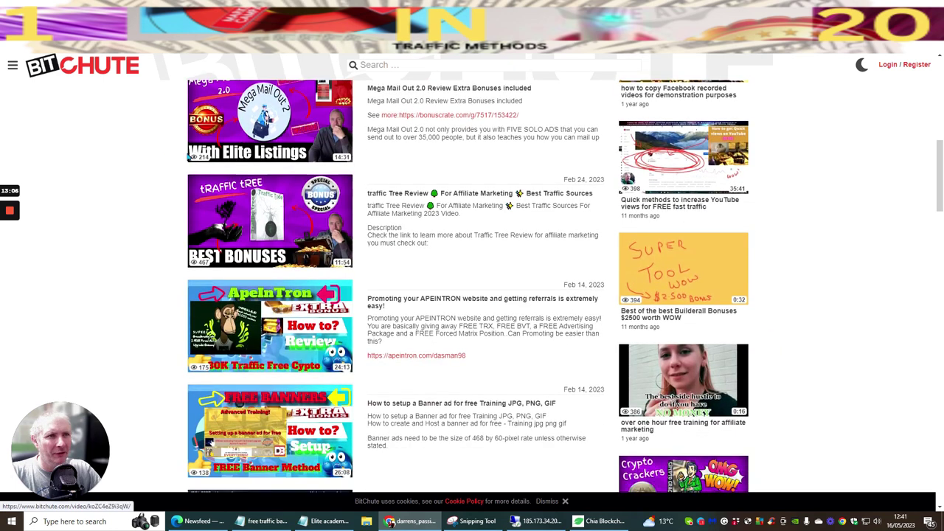
pyautogui.scroll(-1, 207, 160)
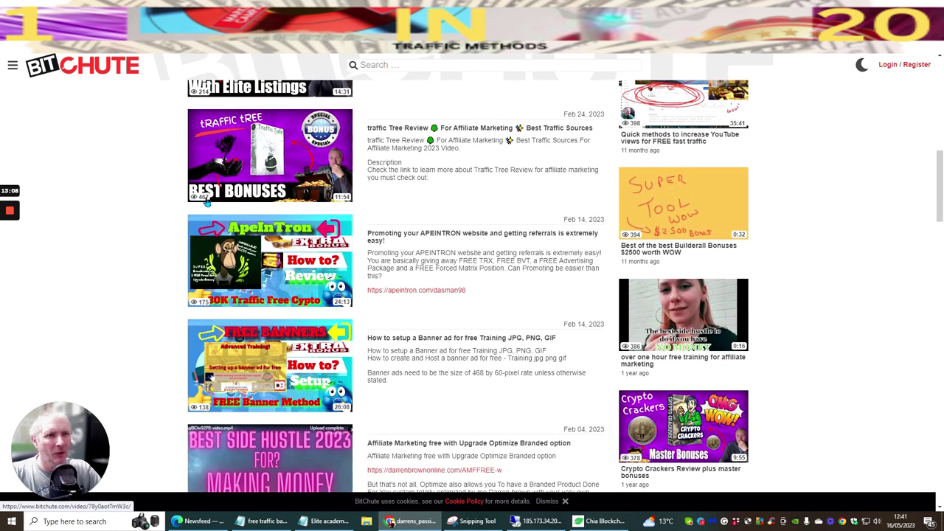
pyautogui.scroll(-4, 235, 152)
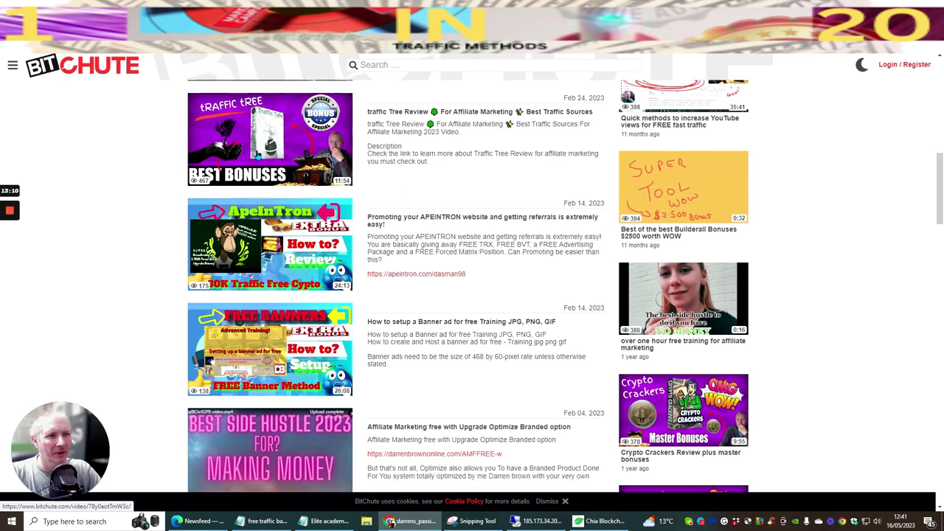
pyautogui.scroll(10, 258, 161)
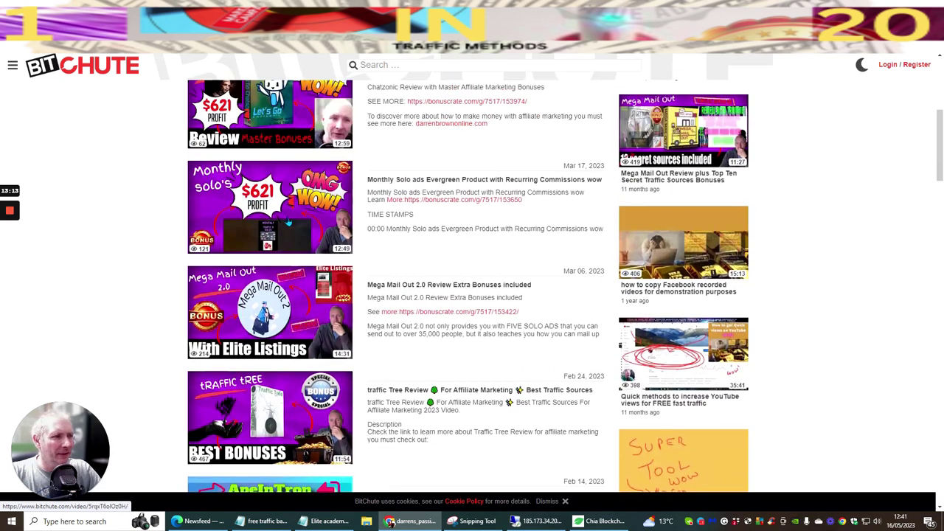
pyautogui.scroll(4, 290, 227)
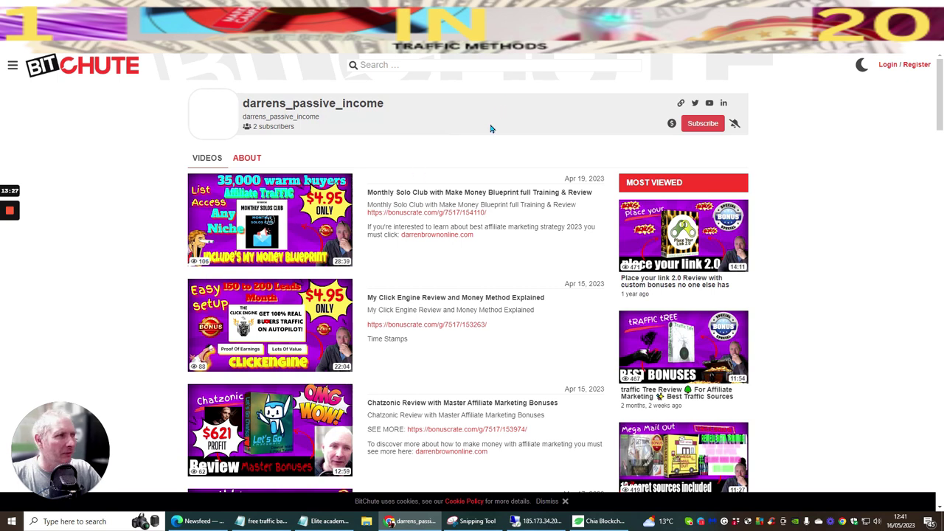
# Log in to BitChute with the saved credentials and go to the title field of the video upload form.
pyautogui.click(890, 64)
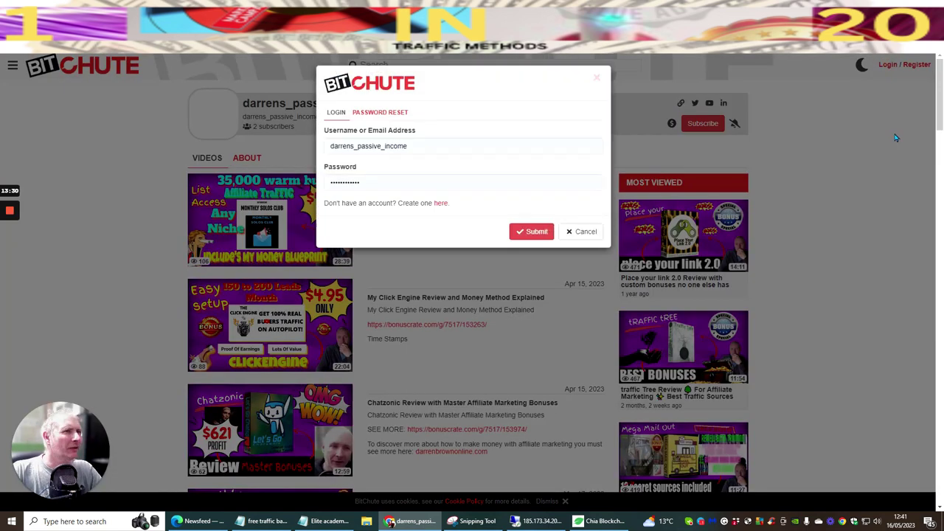
pyautogui.click(534, 232)
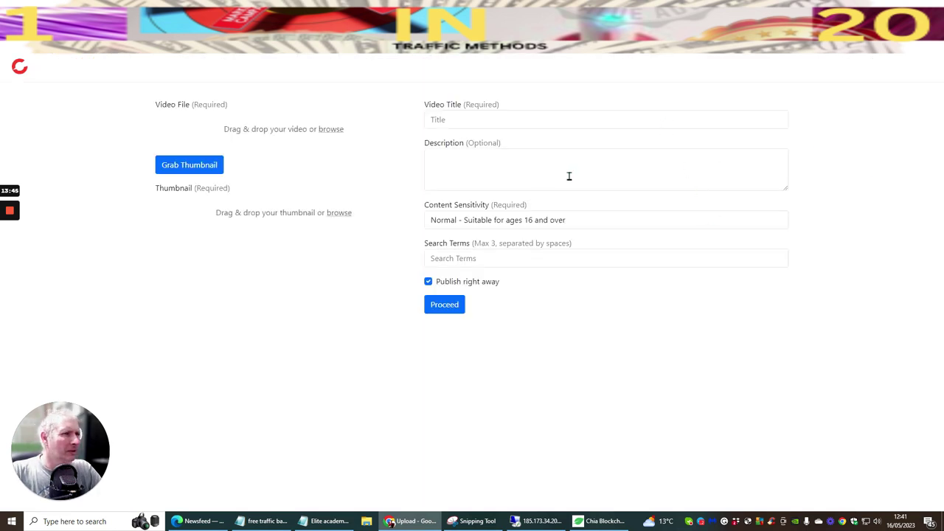
pyautogui.click(464, 120)
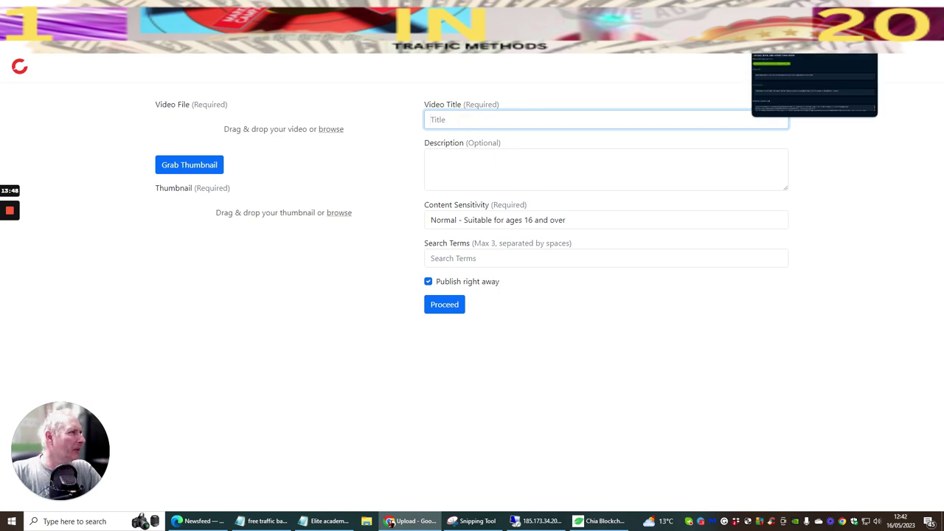
# Switch to the Elite Academy video on YouTube and find its title and the start of its description.
pyautogui.click(442, 18)
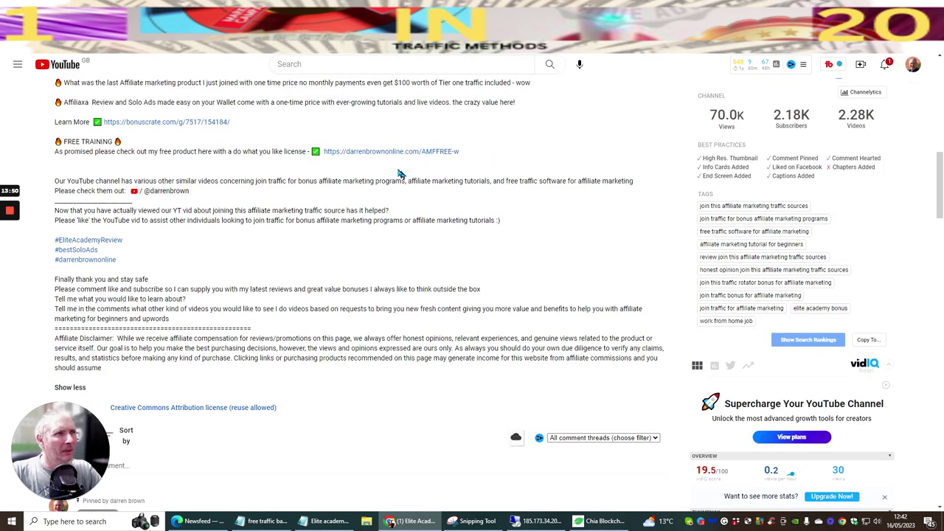
pyautogui.scroll(10, 198, 188)
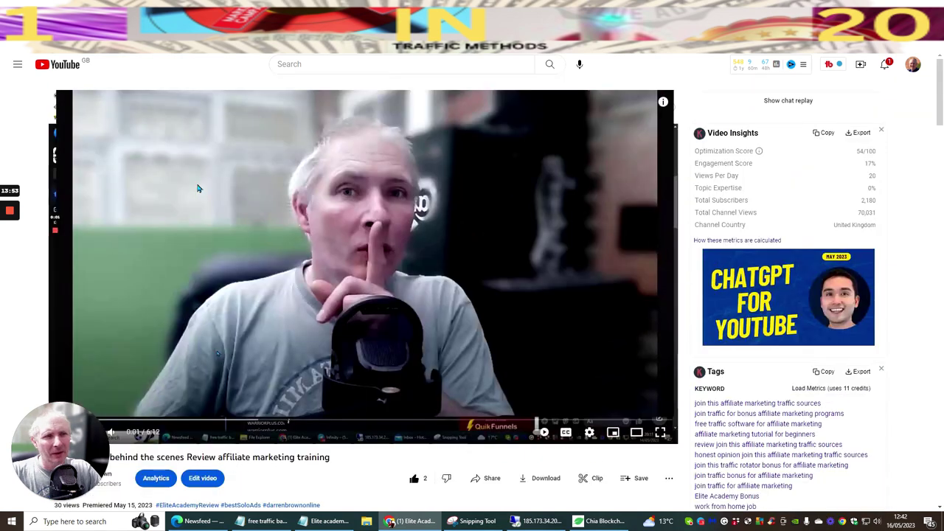
pyautogui.scroll(1, 197, 188)
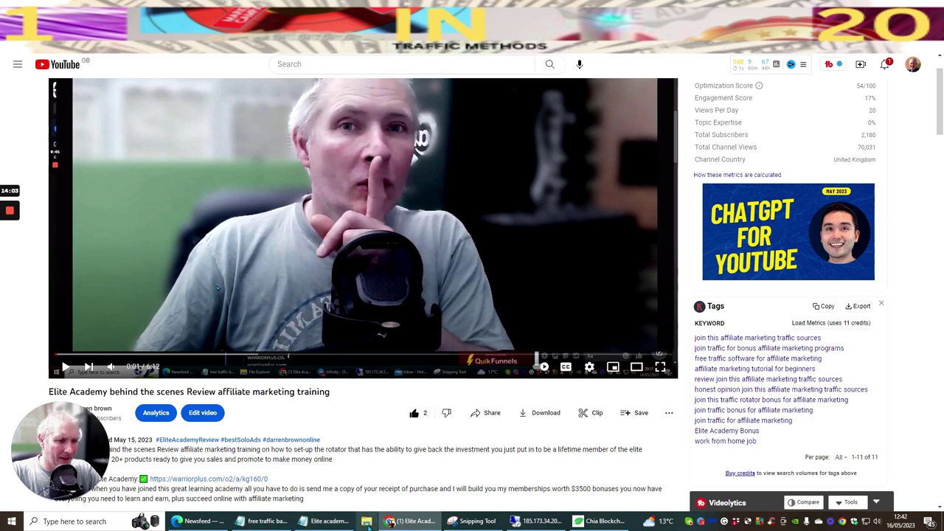
# Locate the "master copy Elite academy behind the scenes affiliate marketing training" video among the recent files in File Explorer, and minimize the window.
pyautogui.click(365, 521)
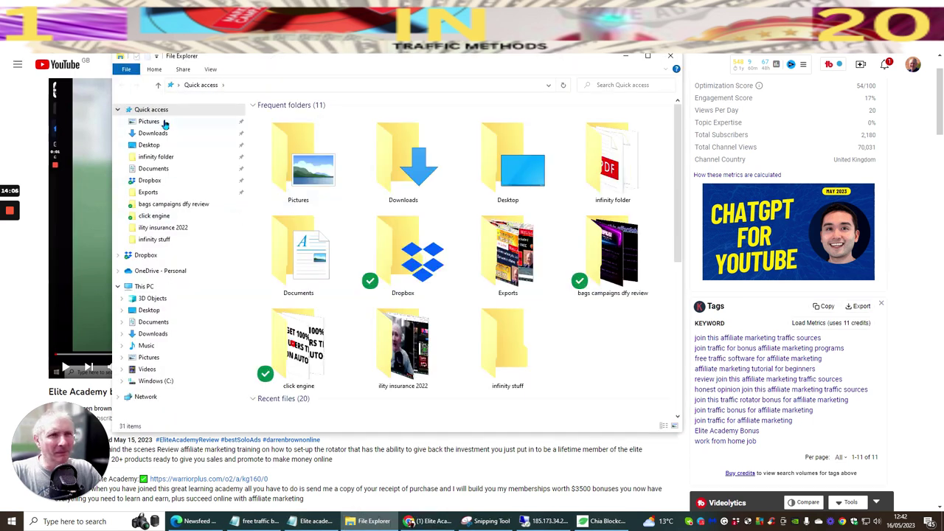
pyautogui.click(163, 111)
pyautogui.scroll(-6, 303, 159)
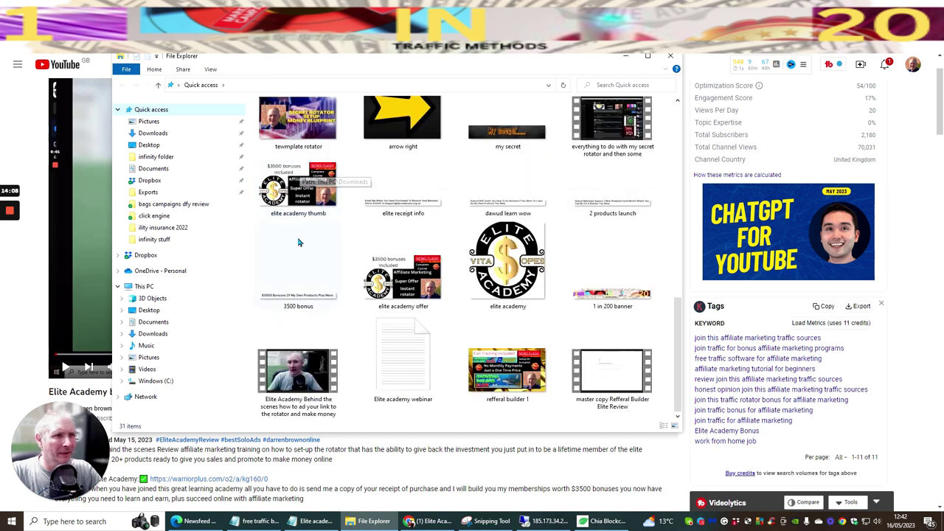
pyautogui.scroll(2, 299, 200)
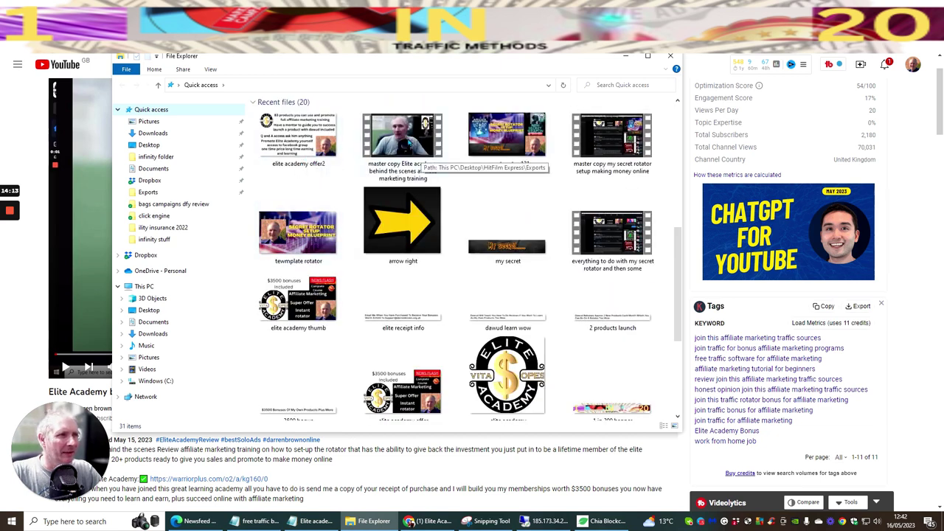
pyautogui.click(407, 141)
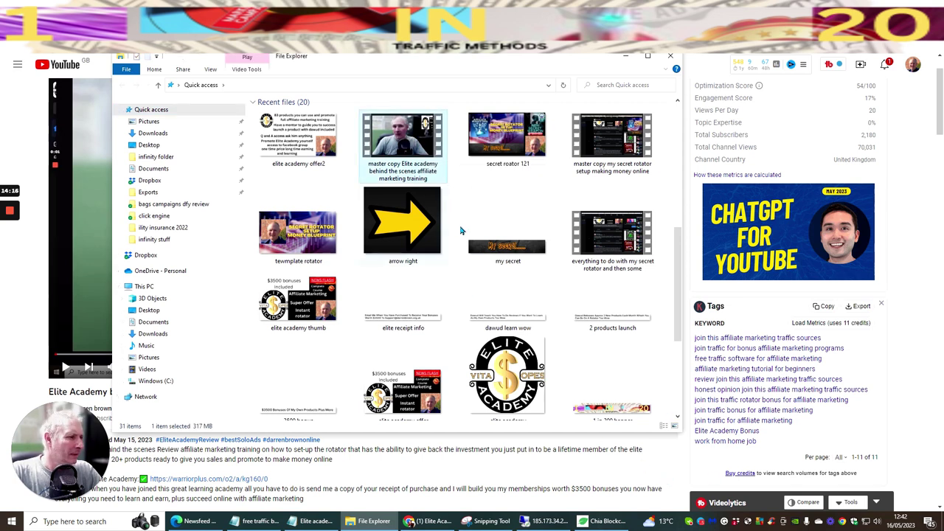
pyautogui.click(625, 57)
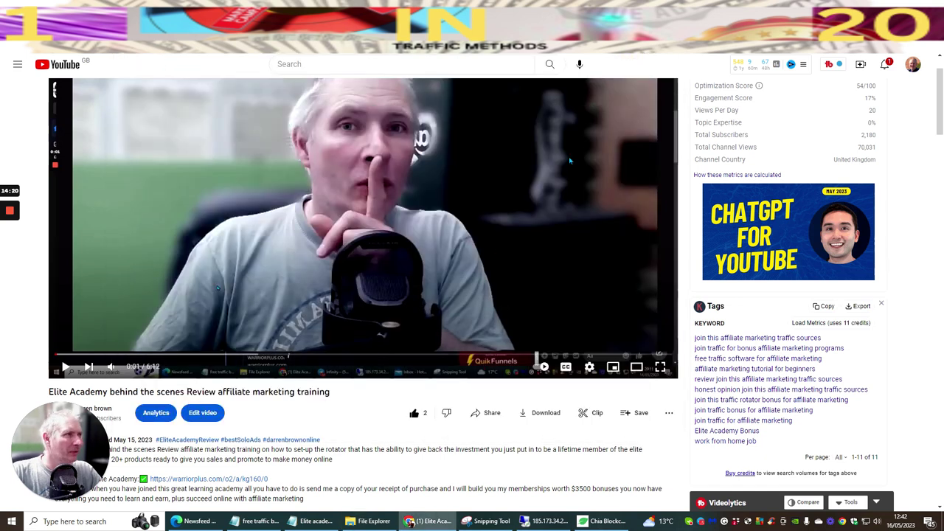
# Return to the BitChute upload form and add "master copy Elite academy behind the scenes affiliate marketing training" from the recent files as the video file.
pyautogui.hotkey('ctrl', 'Tab')
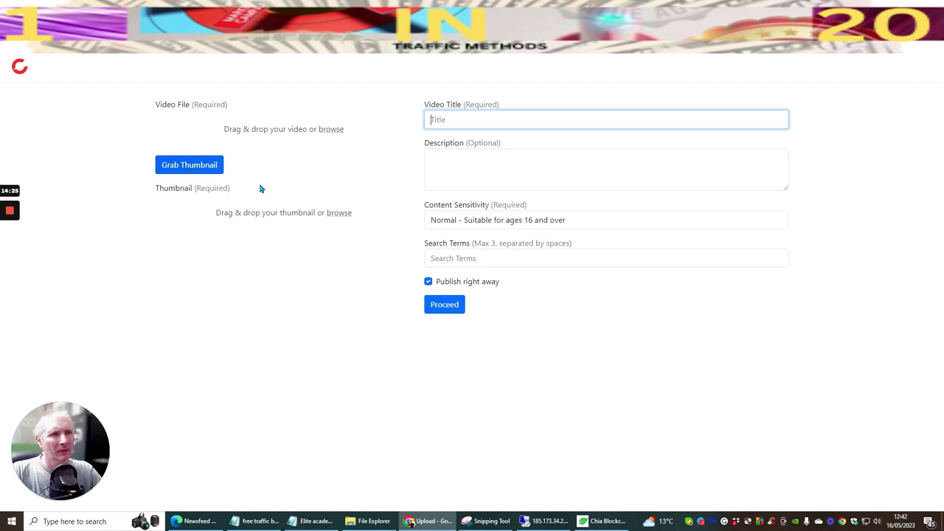
pyautogui.click(333, 130)
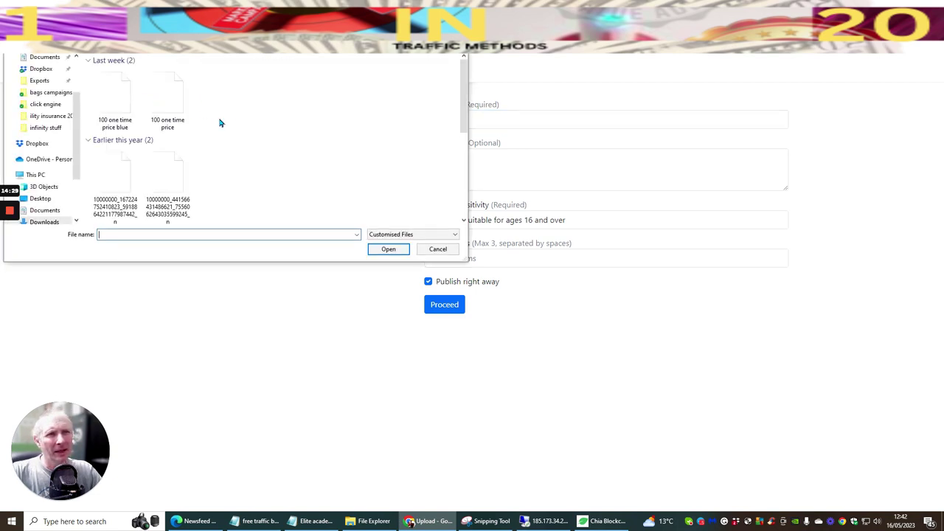
pyautogui.scroll(2, 44, 118)
pyautogui.click(46, 74)
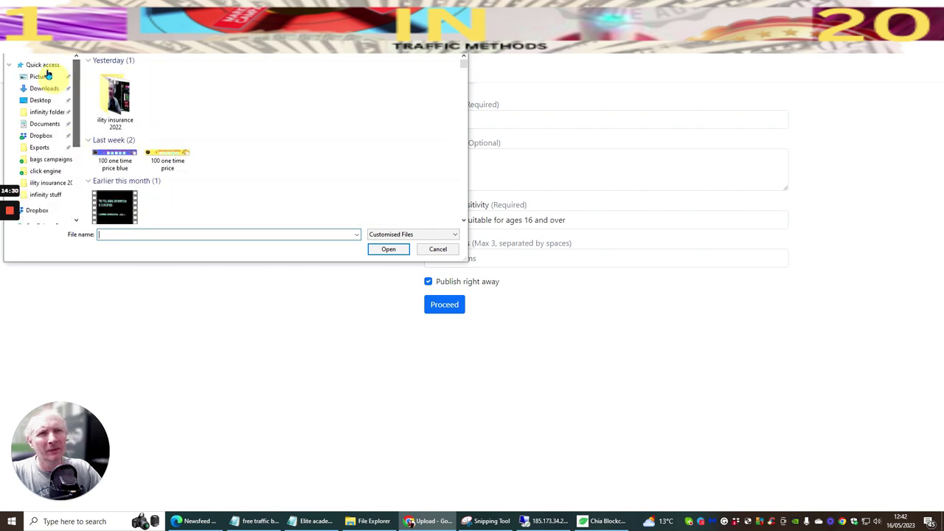
pyautogui.scroll(-1, 129, 125)
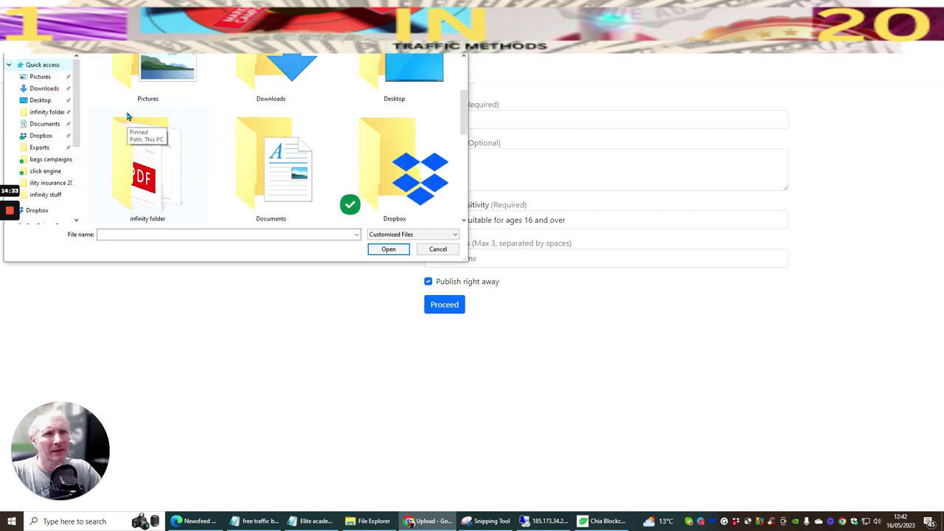
pyautogui.scroll(-5, 127, 115)
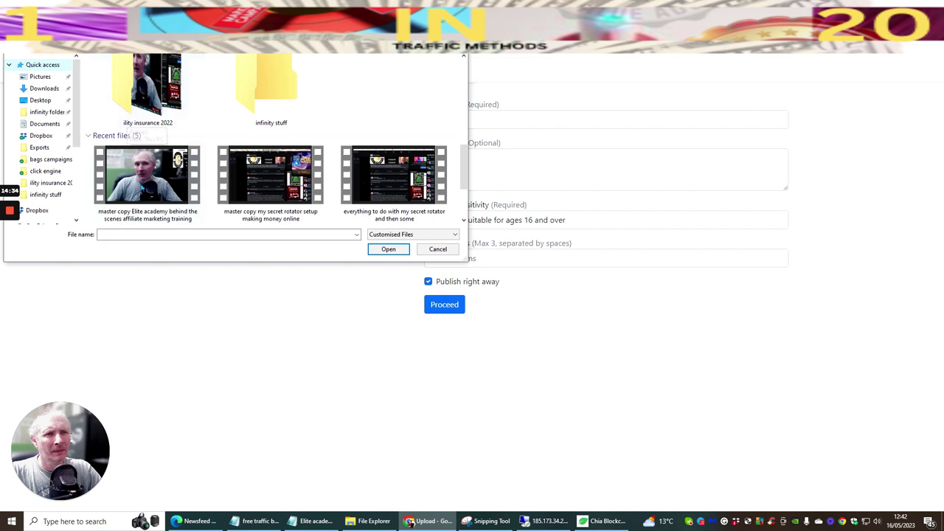
pyautogui.click(147, 180)
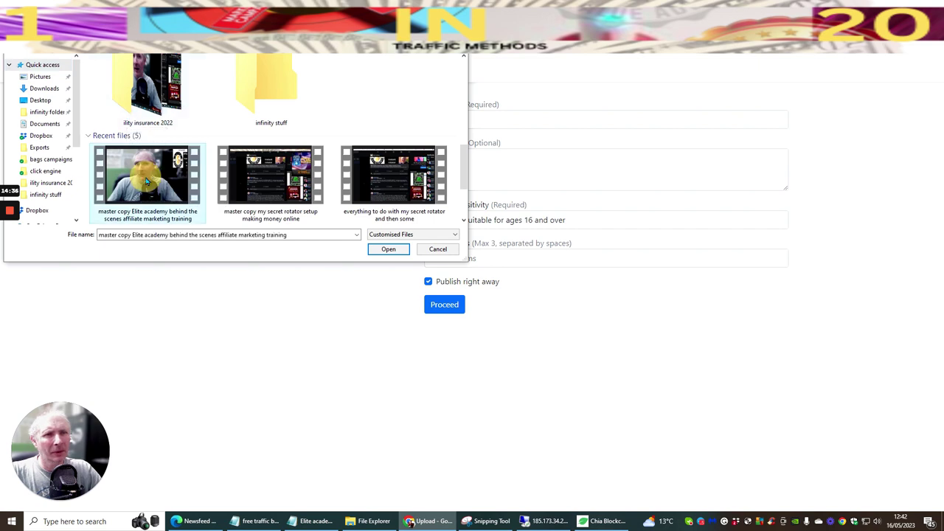
pyautogui.click(387, 249)
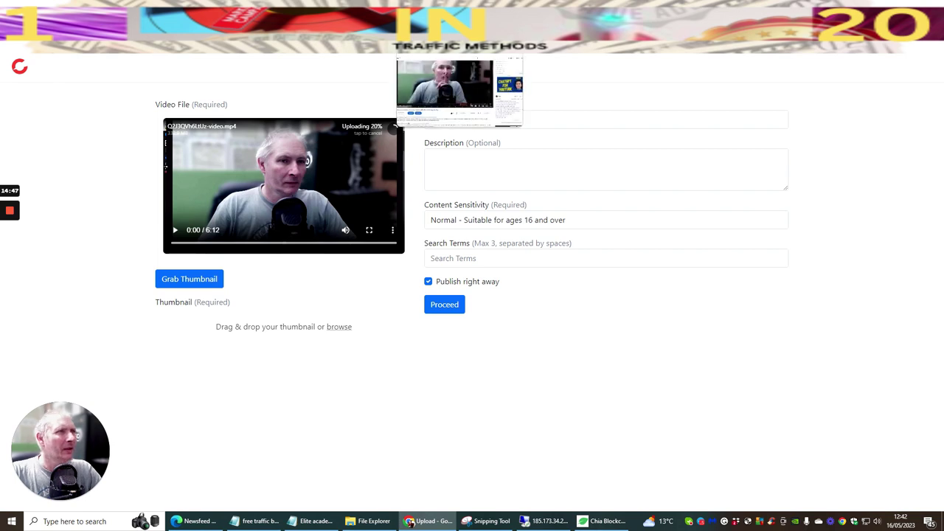
# Copy the title "Elite Academy behind the scenes Review affiliate marketing training" from the YouTube video into the BitChute form's video title field.
pyautogui.click(442, 18)
pyautogui.scroll(-2, 303, 275)
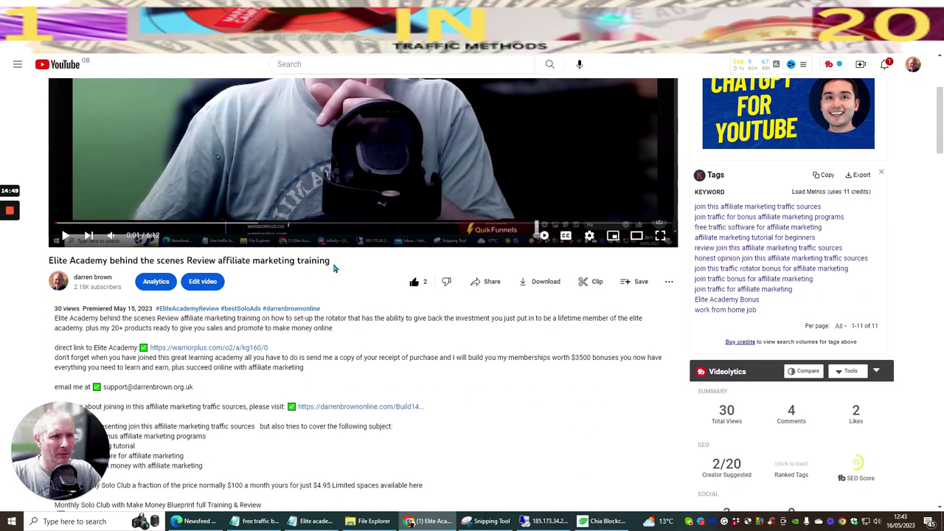
pyautogui.moveTo(330, 261); pyautogui.dragTo(44, 262)
pyautogui.hotkey('ctrl', 'c')
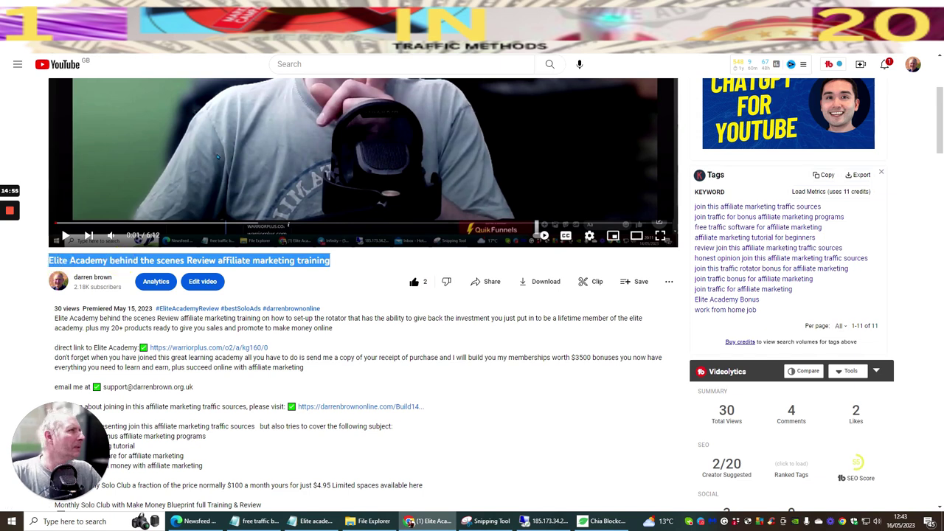
pyautogui.hotkey('ctrl', 'Tab')
pyautogui.rightClick(465, 121)
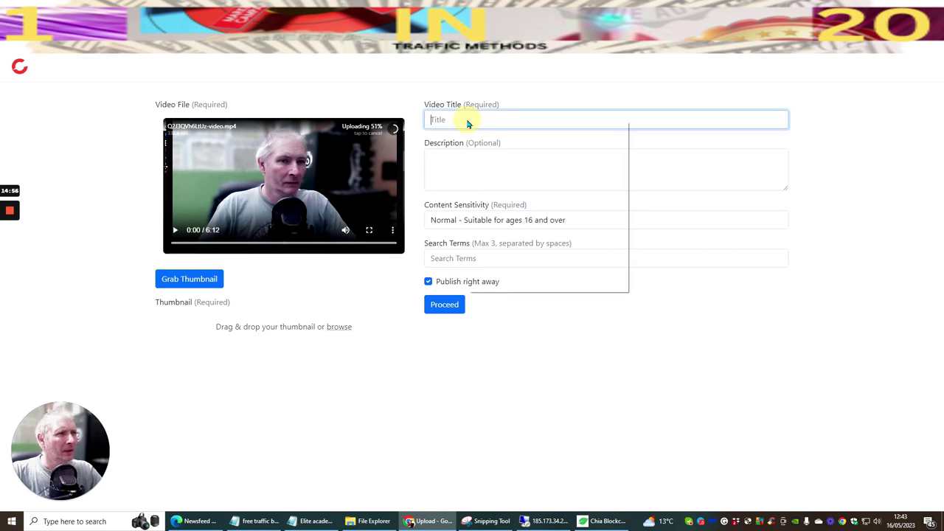
pyautogui.click(488, 208)
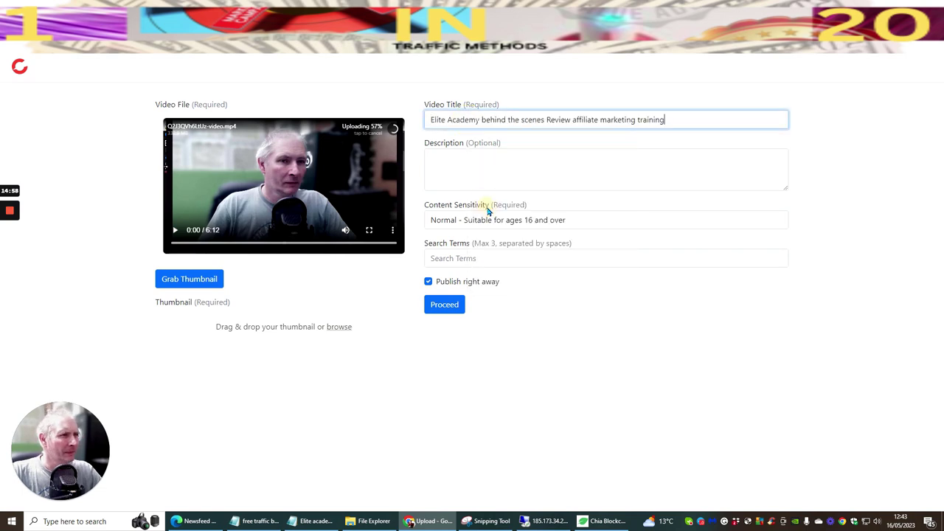
# Paste the same title as the opening line of the BitChute description and start a new paragraph below it.
pyautogui.click(483, 164)
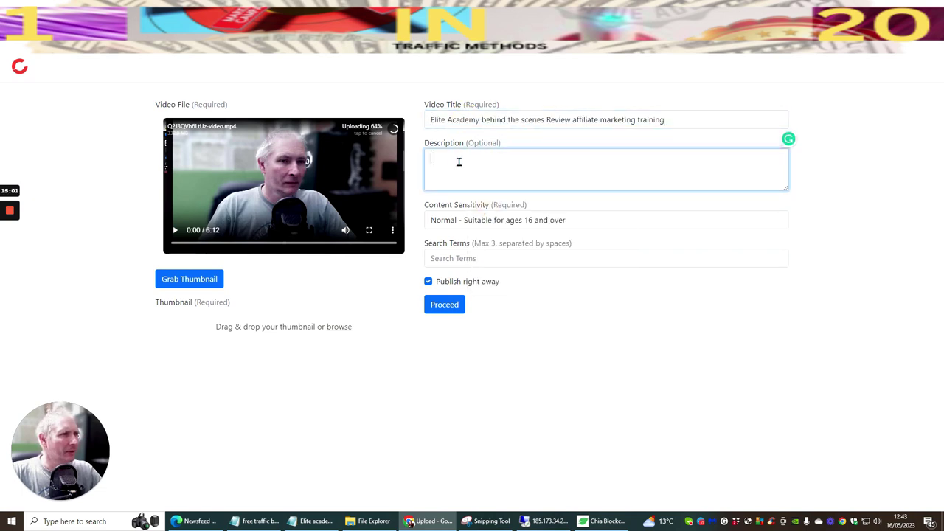
pyautogui.rightClick(458, 165)
pyautogui.click(483, 250)
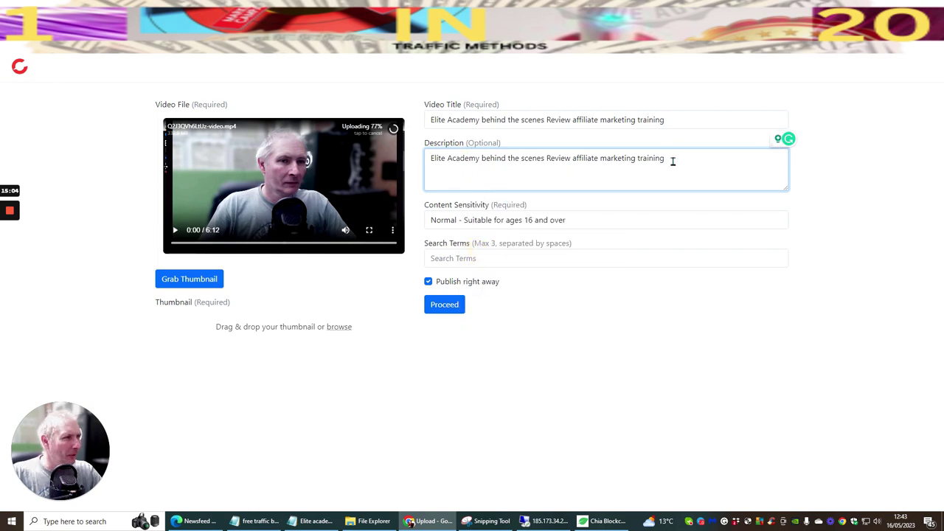
pyautogui.press('Return')
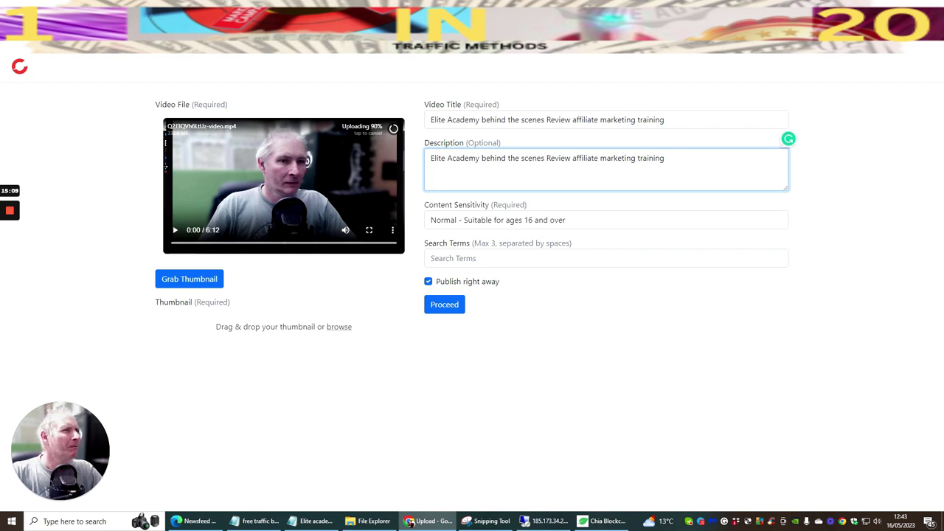
# Copy the full YouTube video description, through the affiliate disclaimer, and paste it below the title line in the BitChute description.
pyautogui.hotkey('ctrl', 'Tab')
pyautogui.scroll(-2, 383, 265)
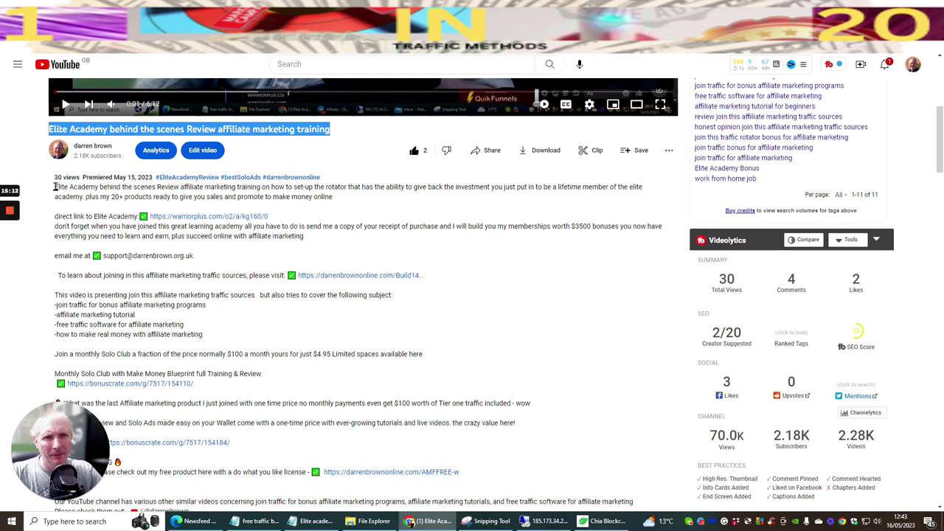
pyautogui.moveTo(54, 187); pyautogui.dragTo(425, 280)
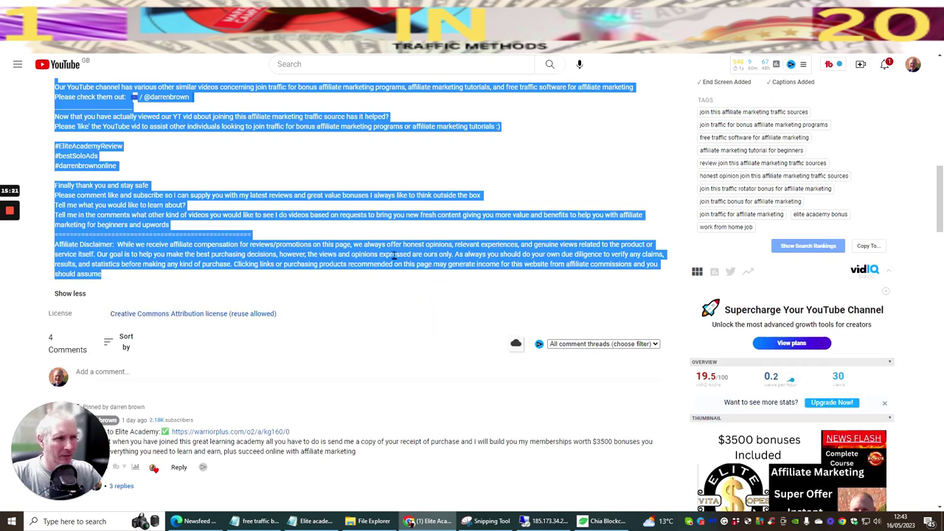
pyautogui.click(413, 291)
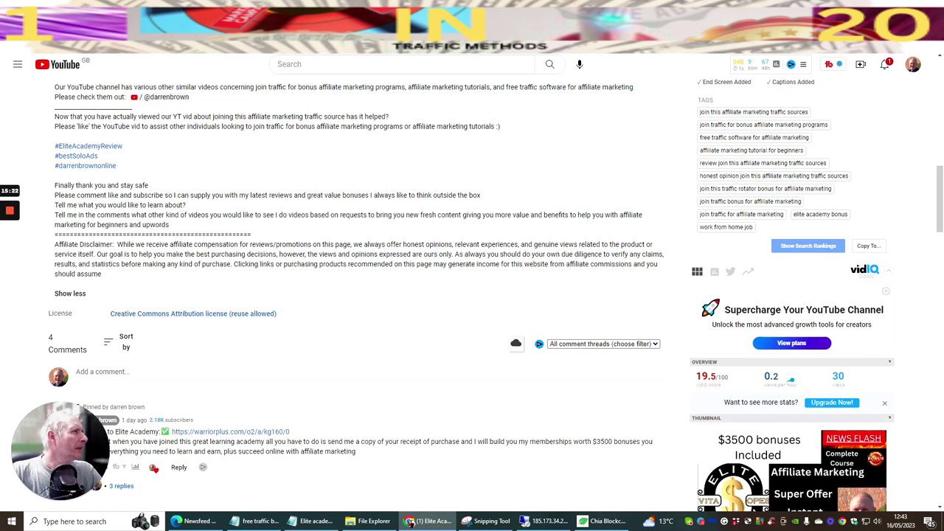
pyautogui.hotkey('ctrl', 'Tab')
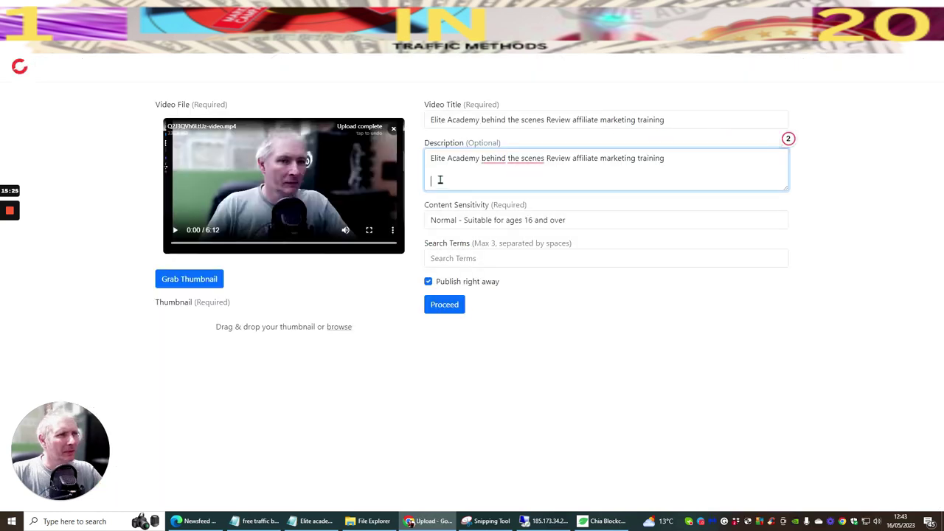
pyautogui.rightClick(439, 181)
pyautogui.click(462, 270)
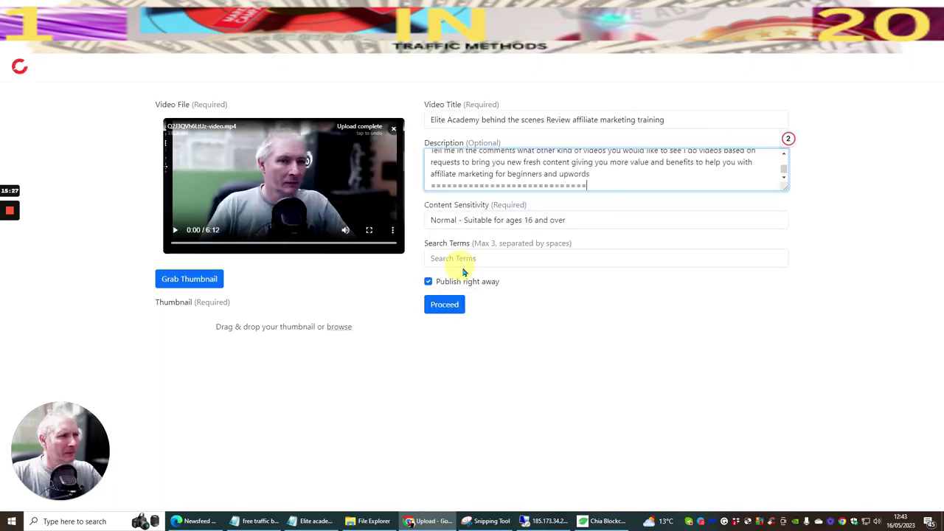
# Enlarge the description box down to the lower edge of the page and return to the start of its text.
pyautogui.scroll(3, 606, 181)
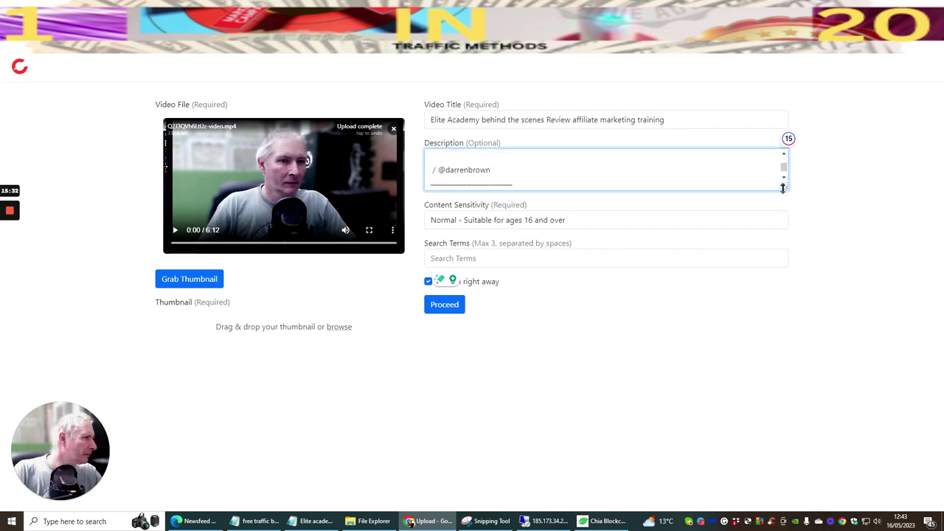
pyautogui.moveTo(783, 187); pyautogui.dragTo(805, 516)
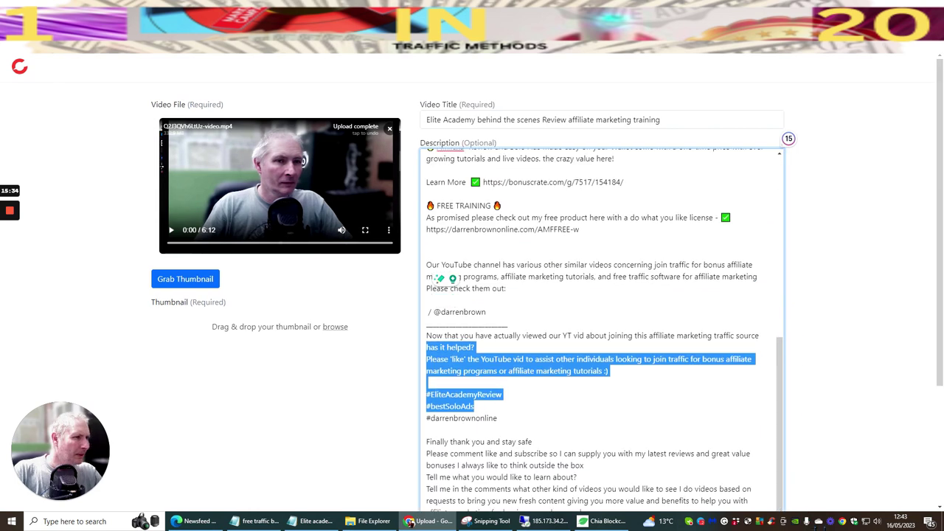
pyautogui.scroll(5, 671, 219)
pyautogui.scroll(3, 671, 219)
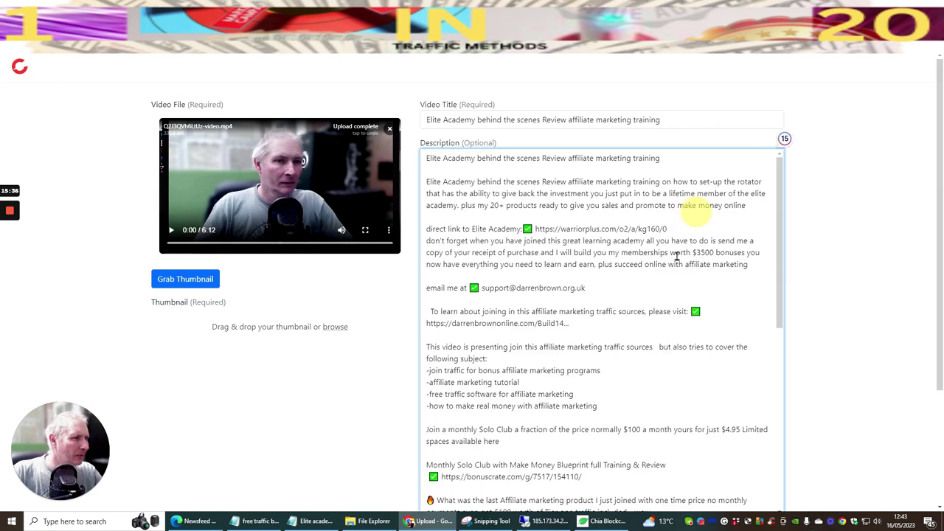
# Replace the truncated "Build14..." link in the description with the complete Build14DaysFree link from Pretty Links.
pyautogui.moveTo(572, 323); pyautogui.dragTo(421, 322)
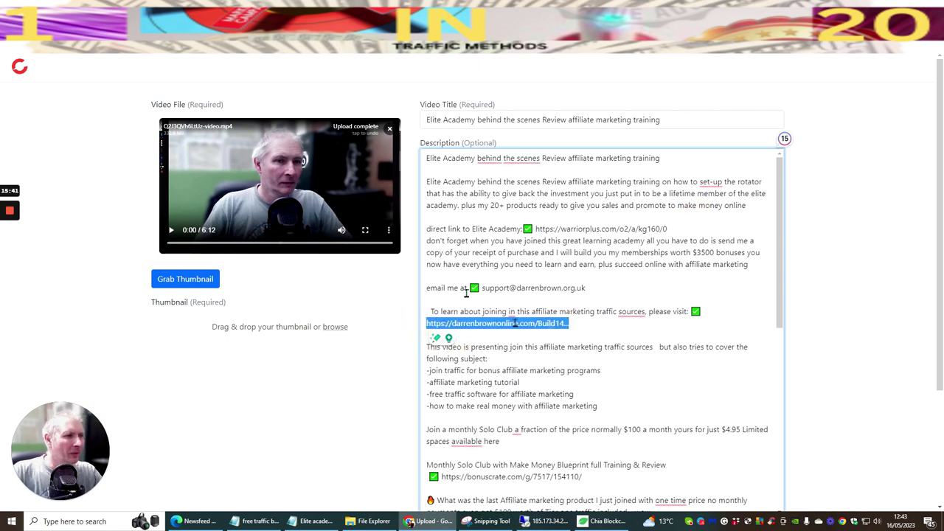
pyautogui.hotkey('ctrl', 'Tab')
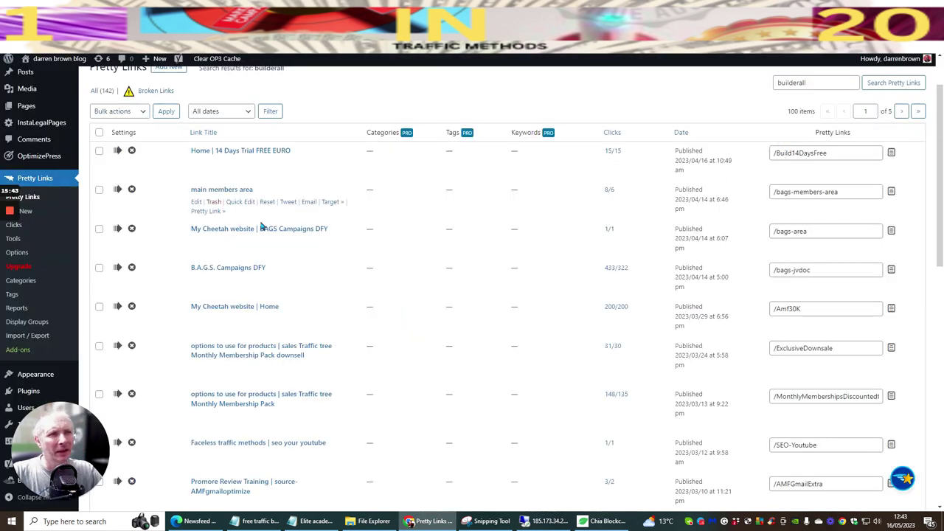
pyautogui.click(891, 153)
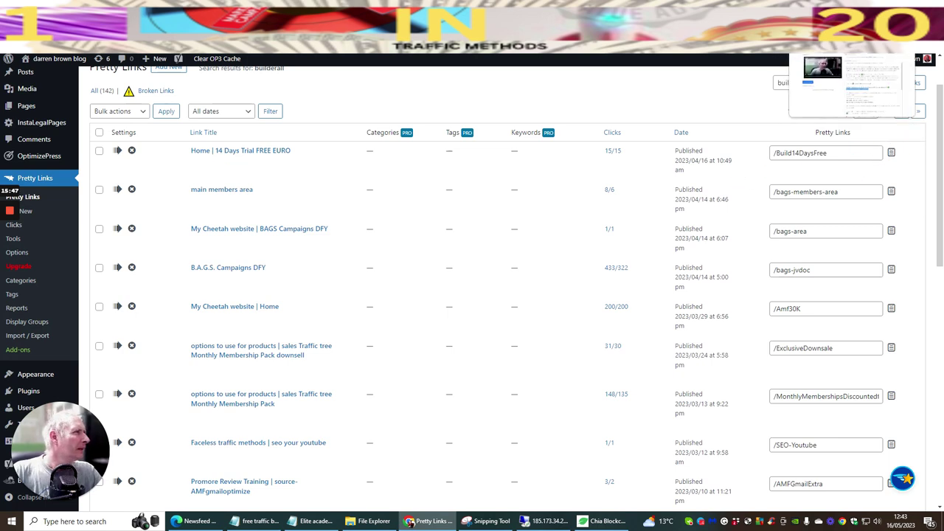
pyautogui.click(847, 33)
pyautogui.hotkey('ctrl', 'v')
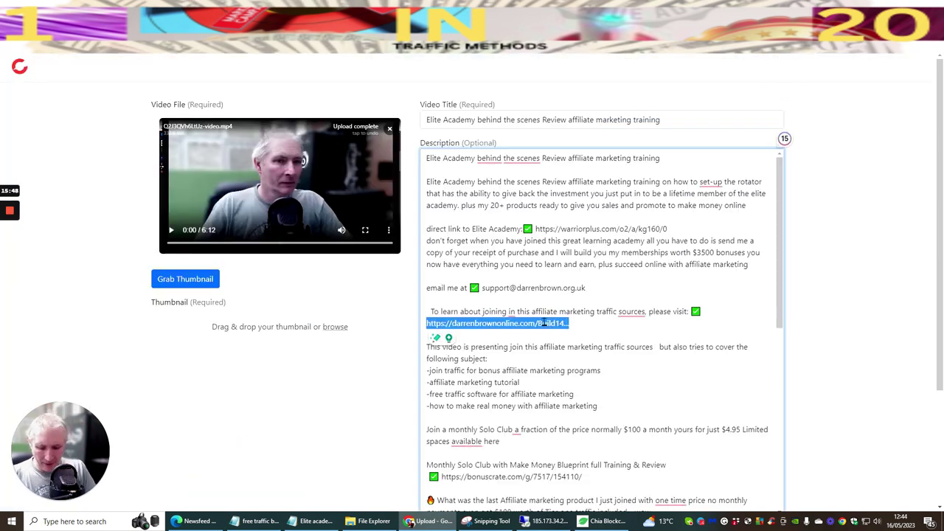
pyautogui.press('Right')
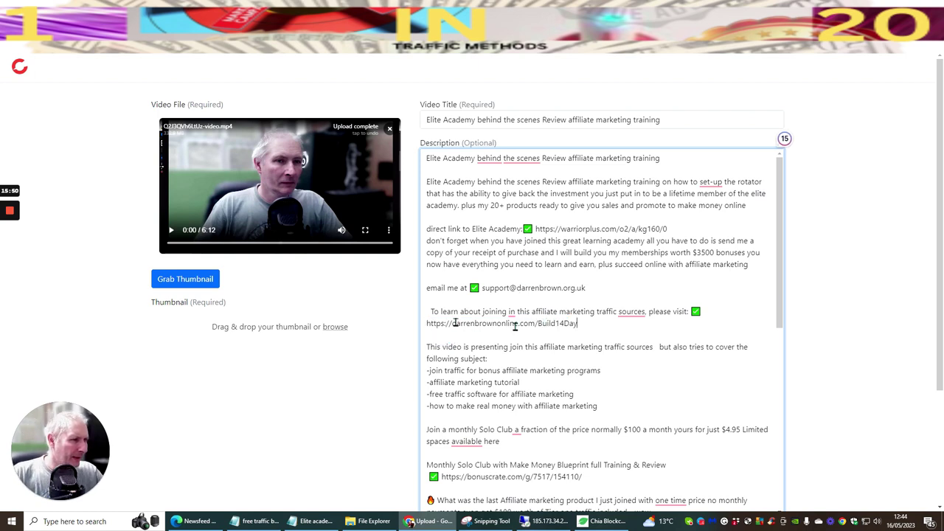